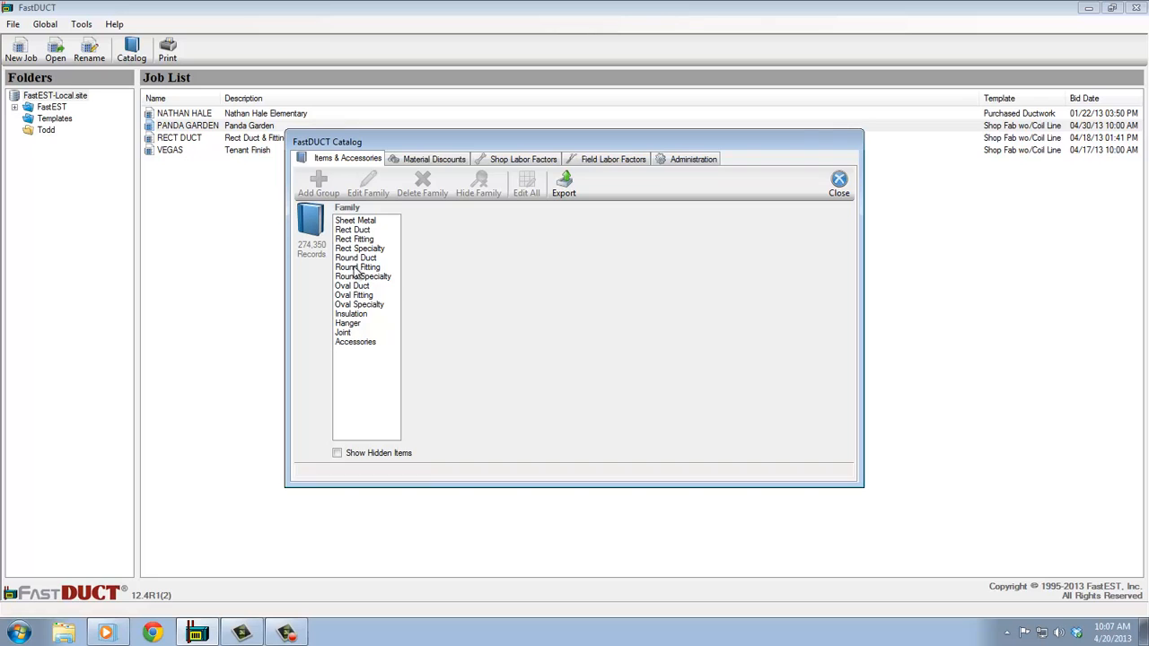
- Browse the catalog to the 6 in Round Fitting, Low Pressure, Crimped End (Commercial) 90 Adjustable Ell item and inspect it
click(357, 268)
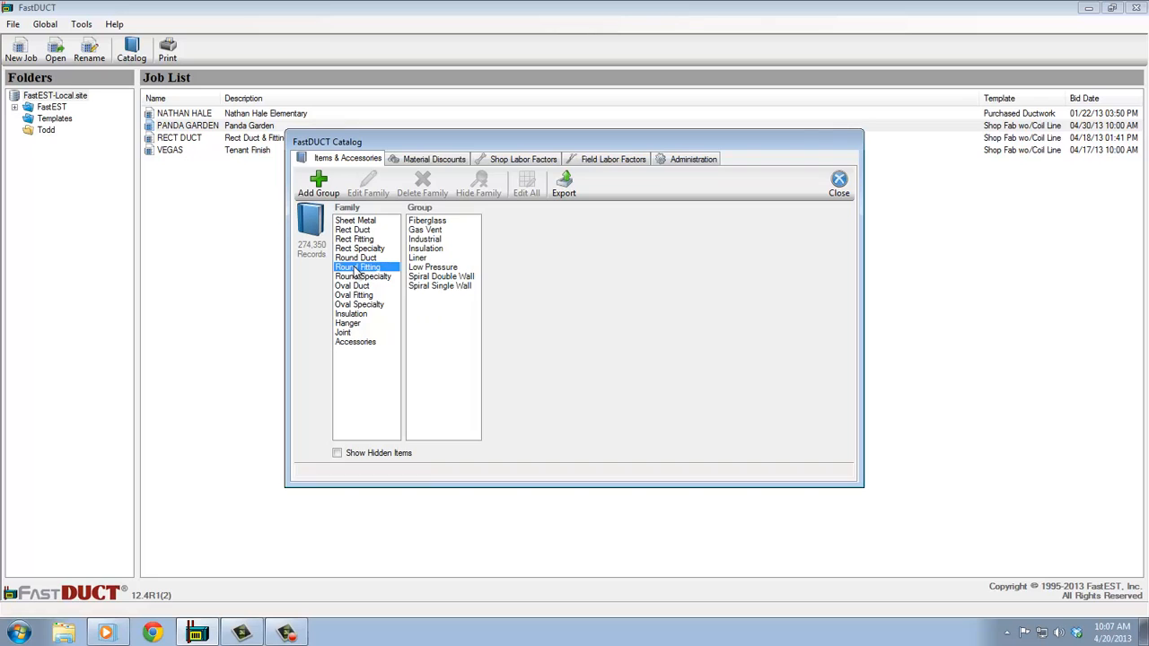
click(434, 269)
click(507, 222)
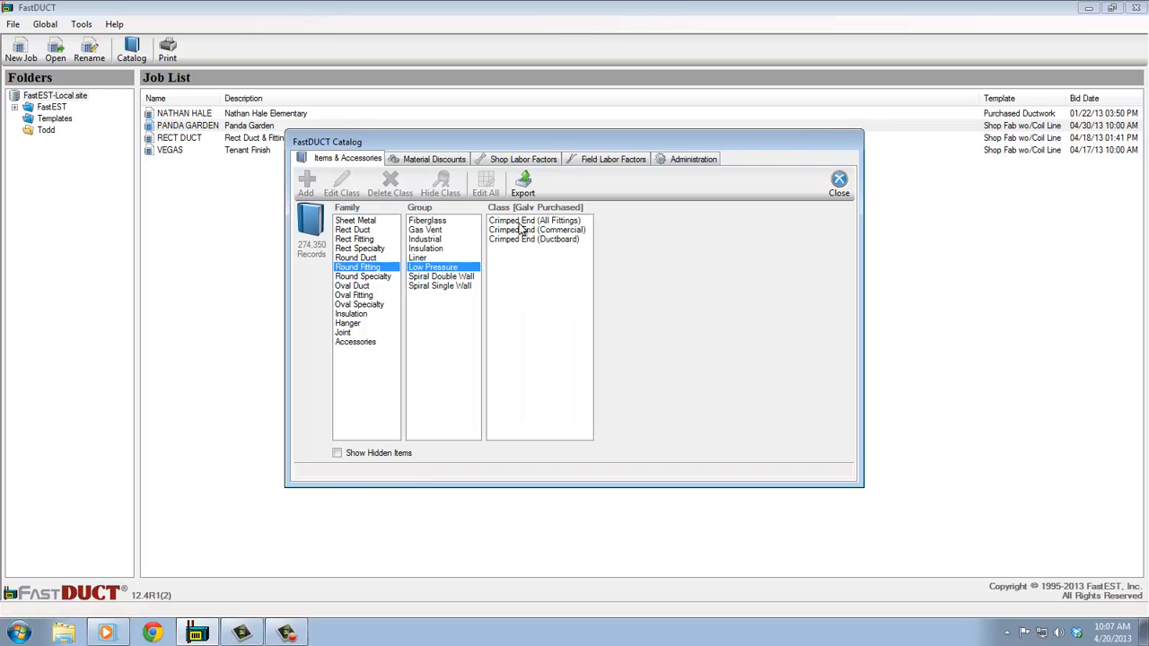
click(565, 231)
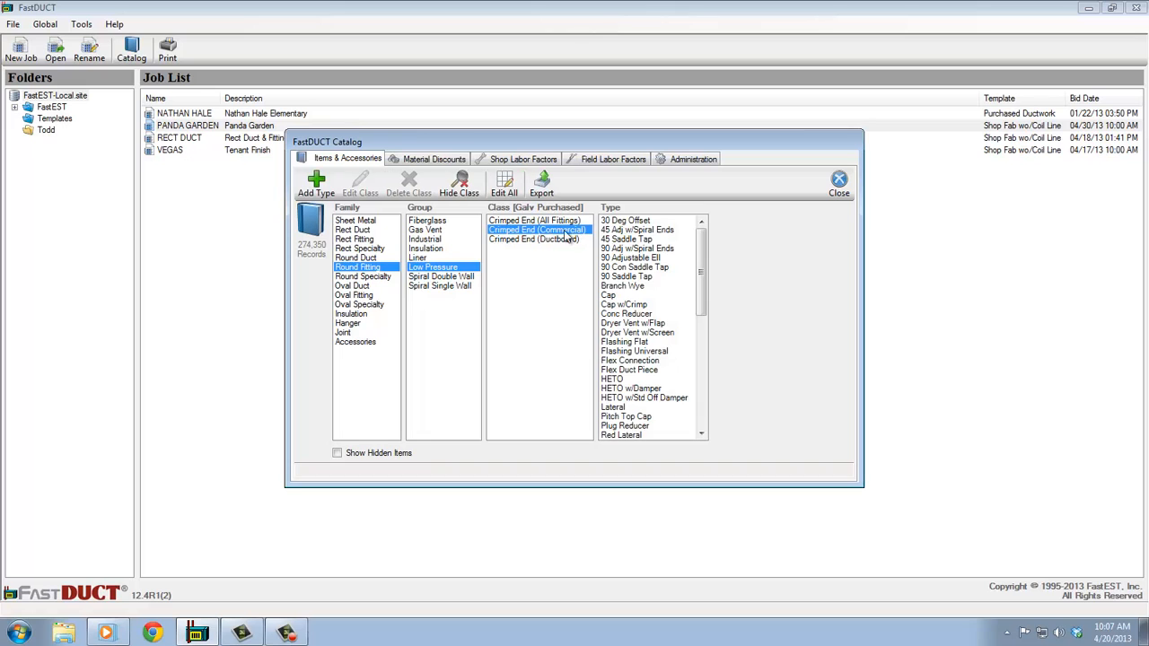
click(635, 258)
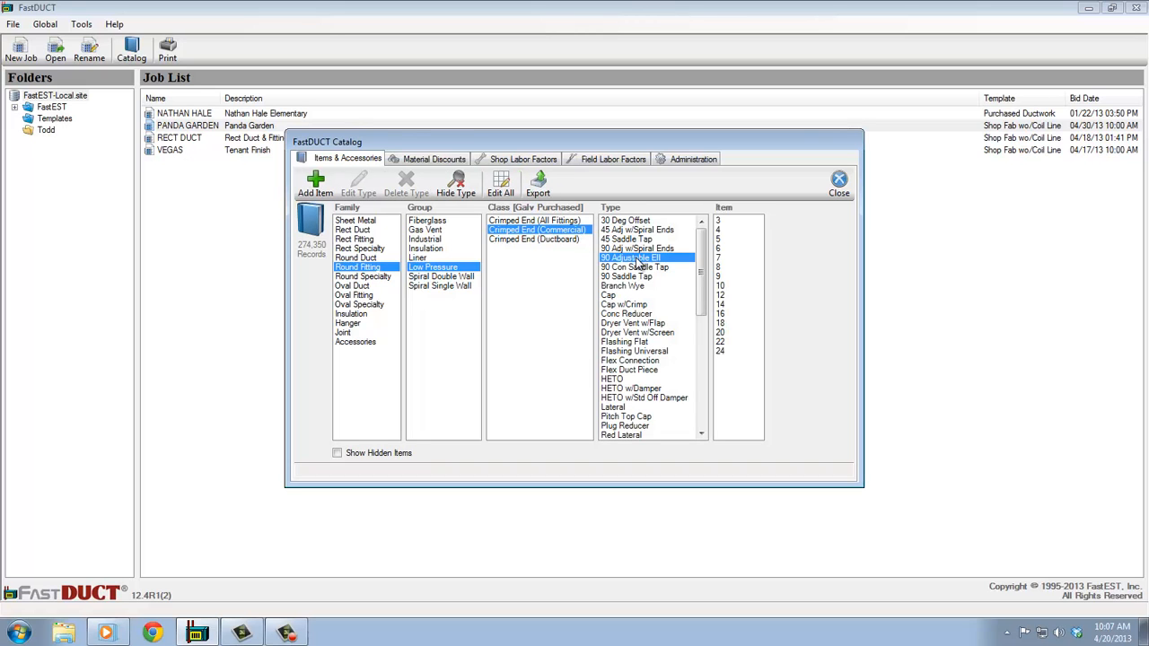
double_click(720, 248)
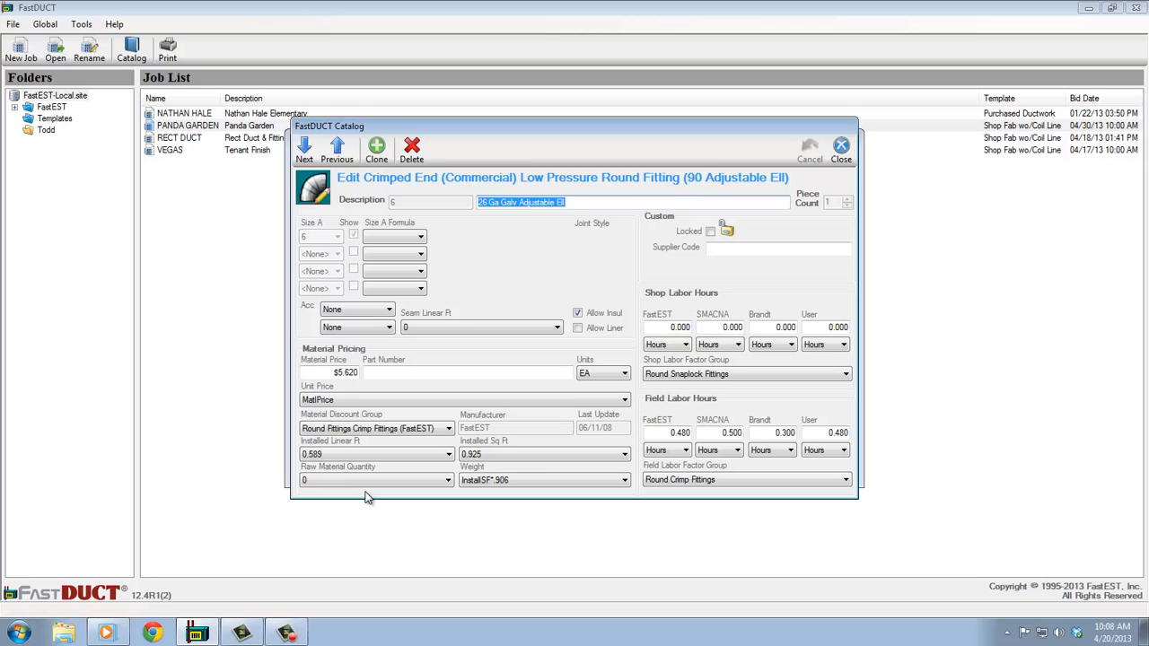
click(841, 150)
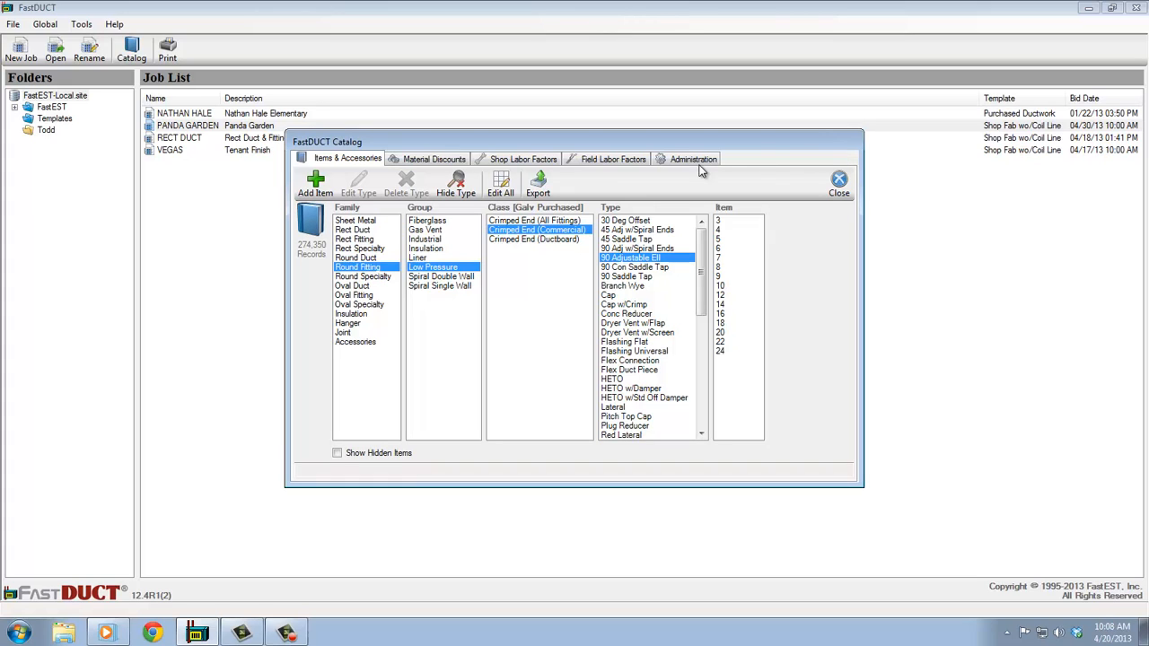
- Review the catalog's Material Discounts, Shop Labor Factors and Field Labor Factors tables
click(443, 162)
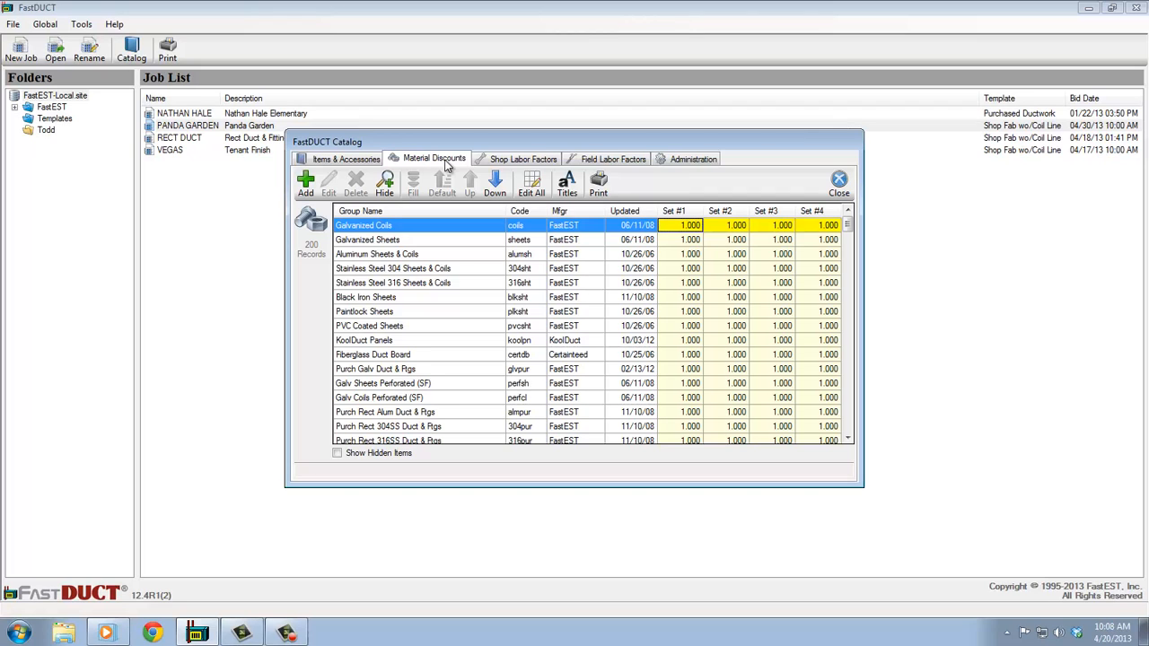
click(512, 162)
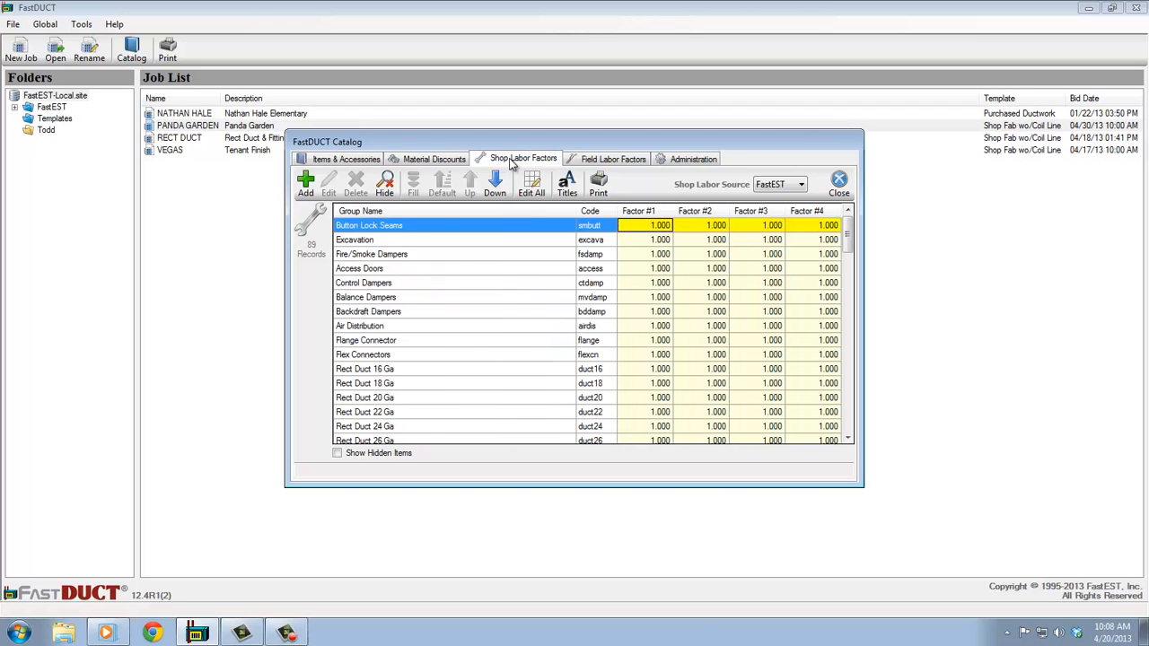
click(597, 161)
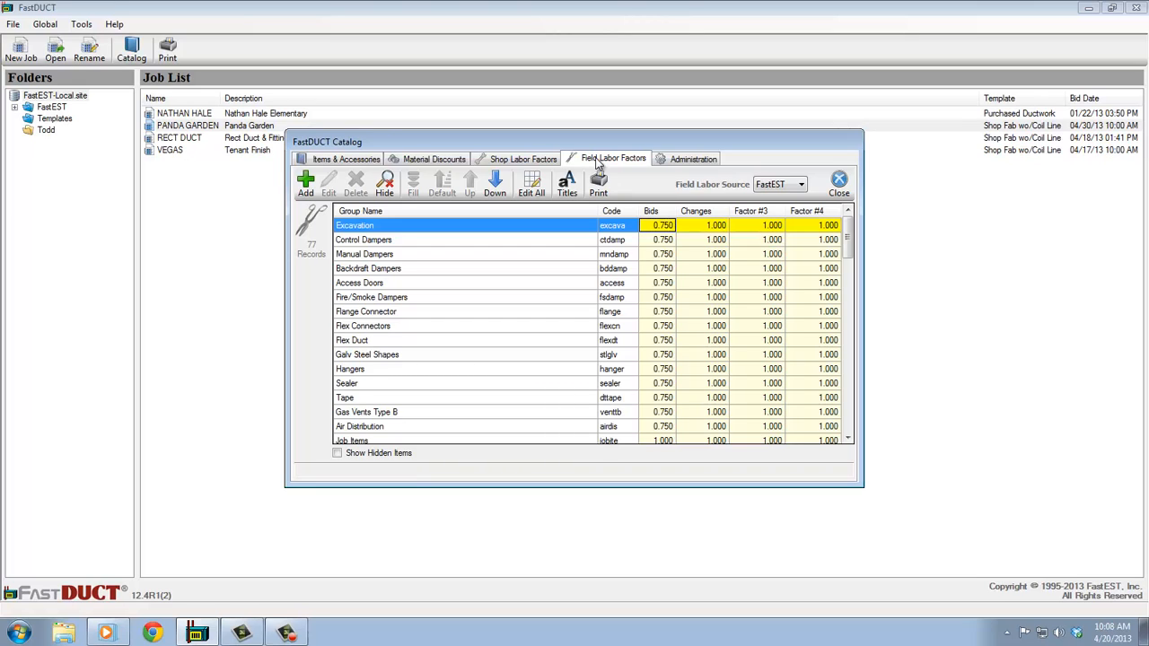
- Look at the catalog administration statistics and Update Pricing options, then close the catalog
click(698, 160)
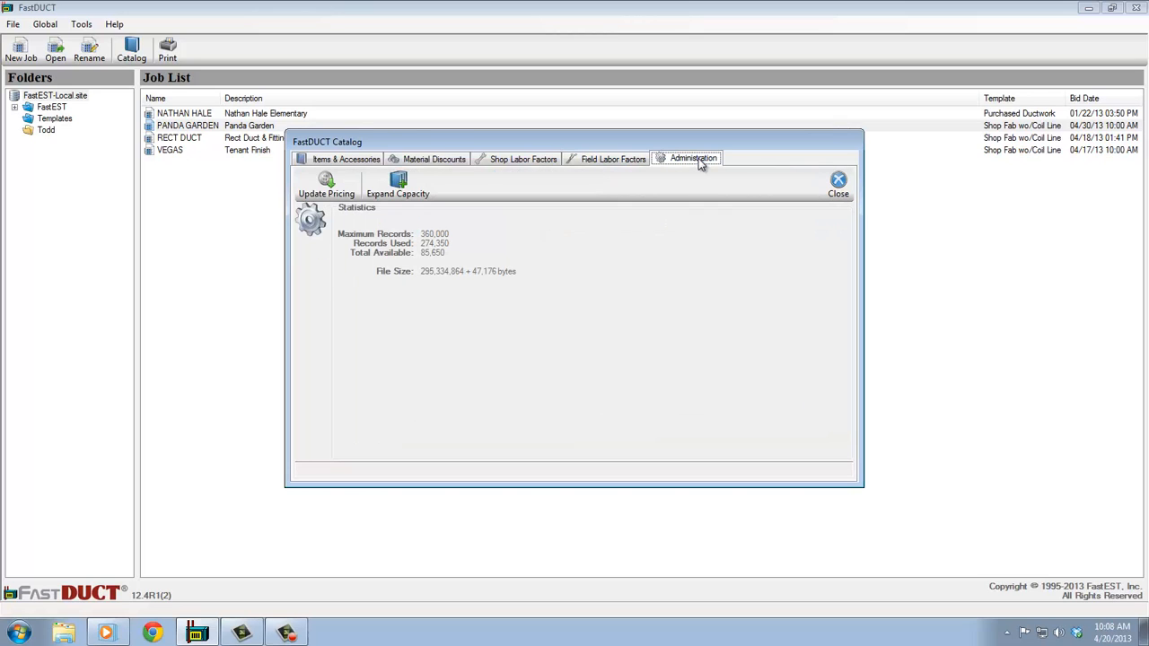
click(355, 201)
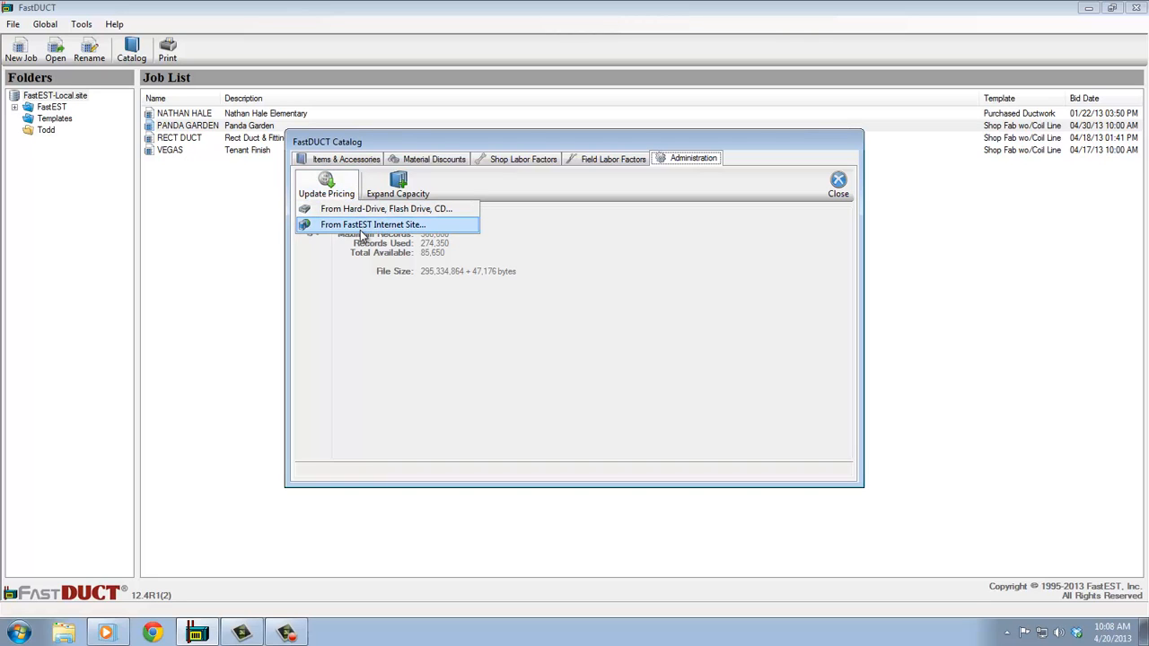
click(833, 191)
click(837, 188)
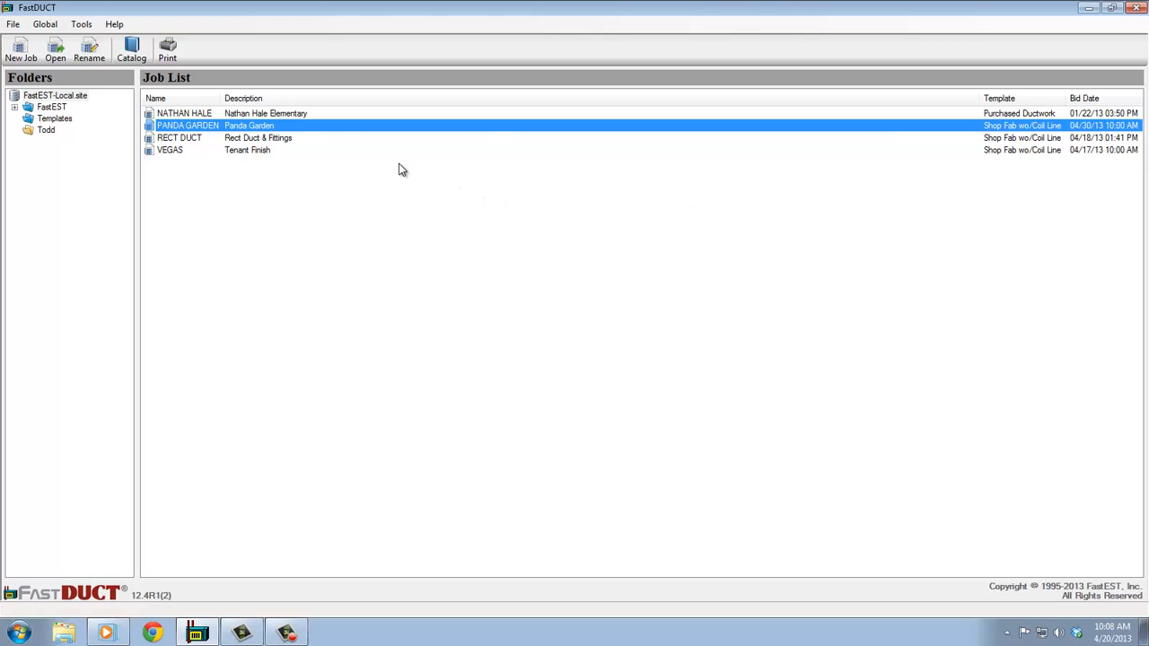
- Open the PANDA GARDEN job and look through its Job, Plans, Specs, Takeoff, Assemblies, Reports, Pricing and Workbooks pages
double_click(348, 127)
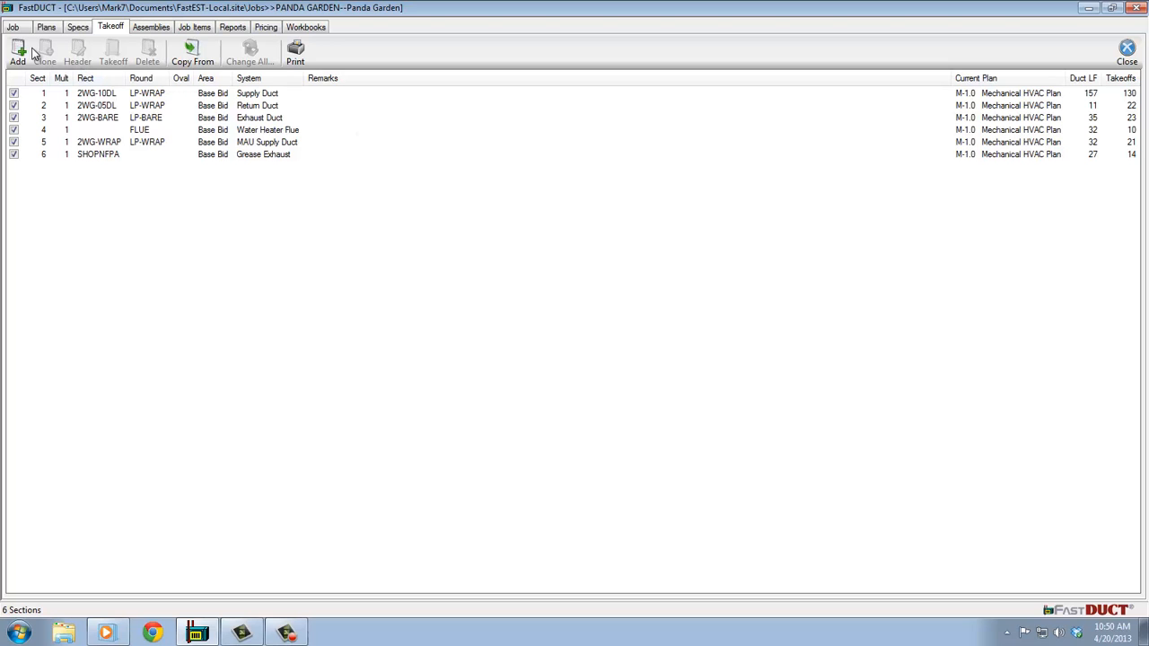
click(16, 28)
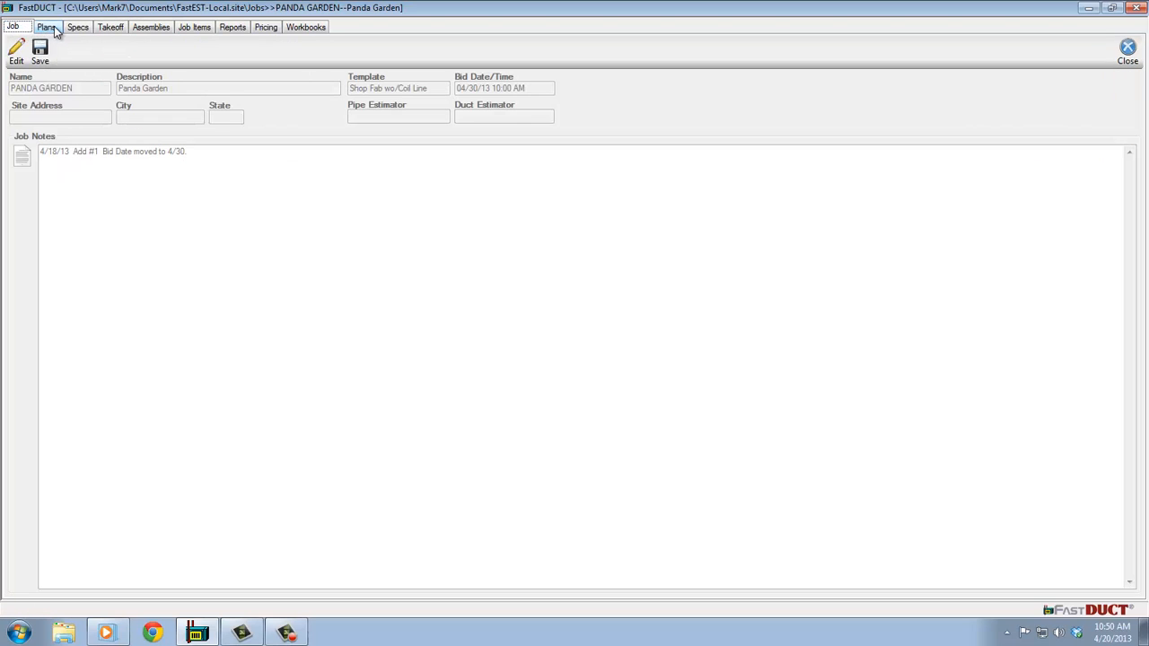
click(49, 27)
click(89, 31)
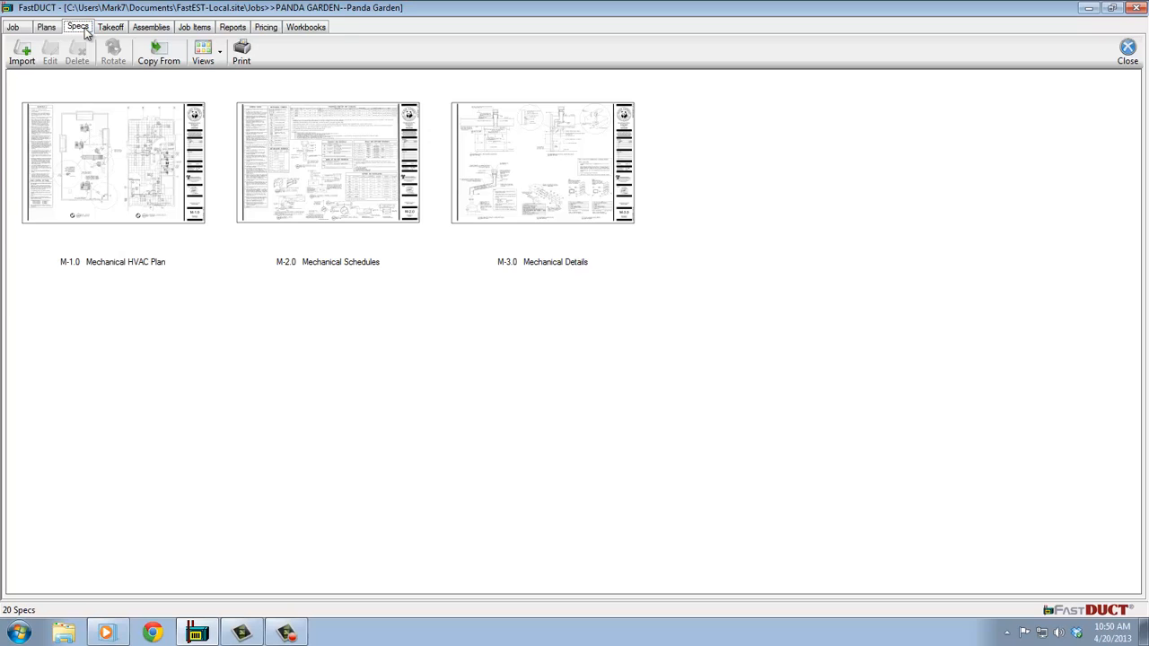
click(114, 30)
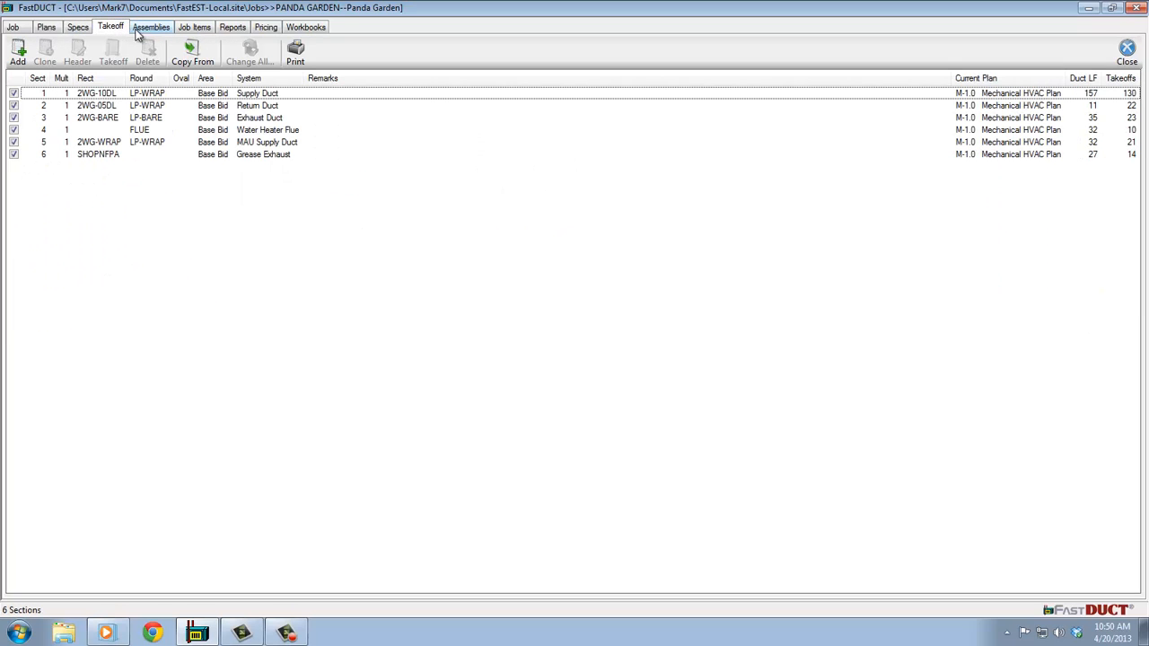
click(155, 30)
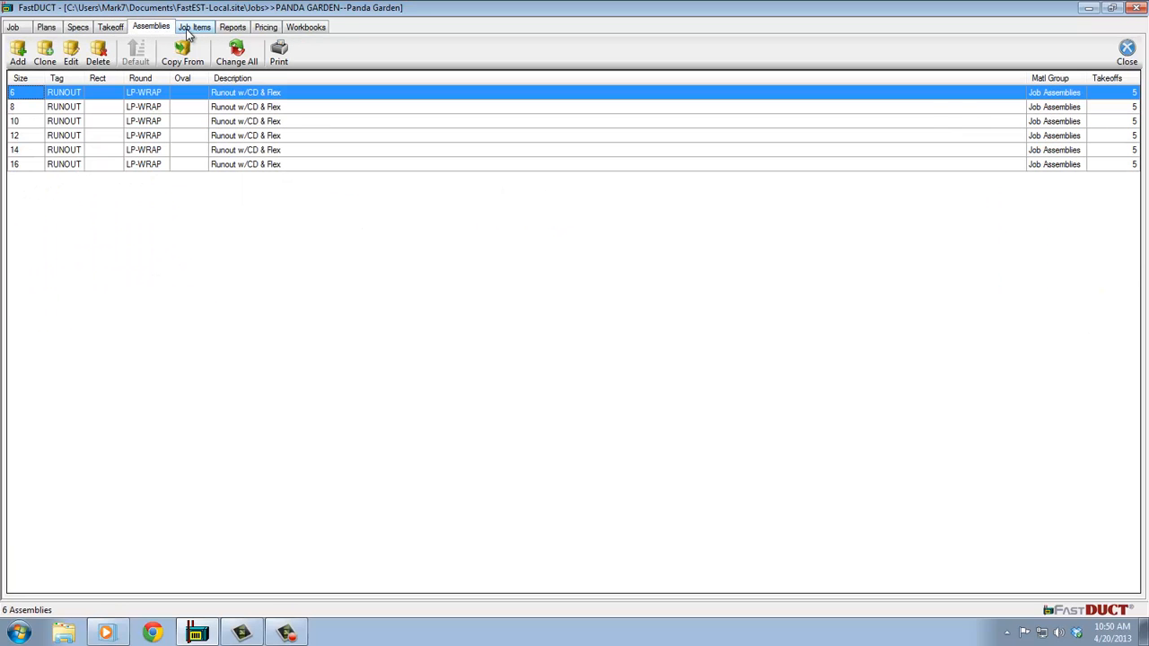
click(192, 31)
click(233, 27)
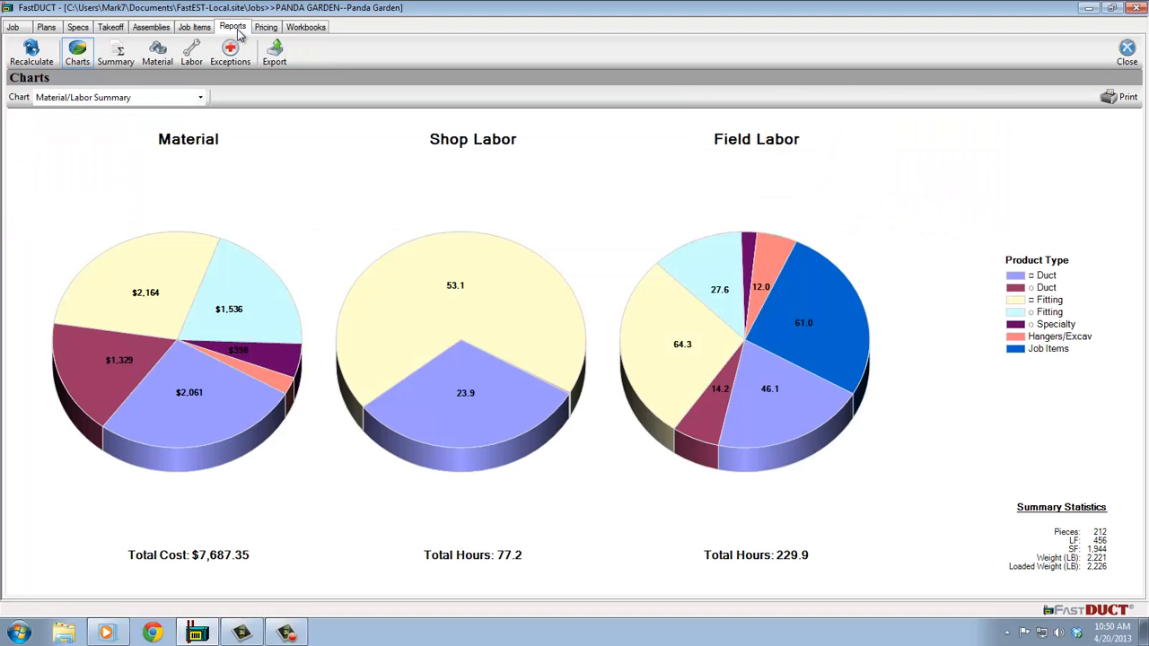
click(266, 28)
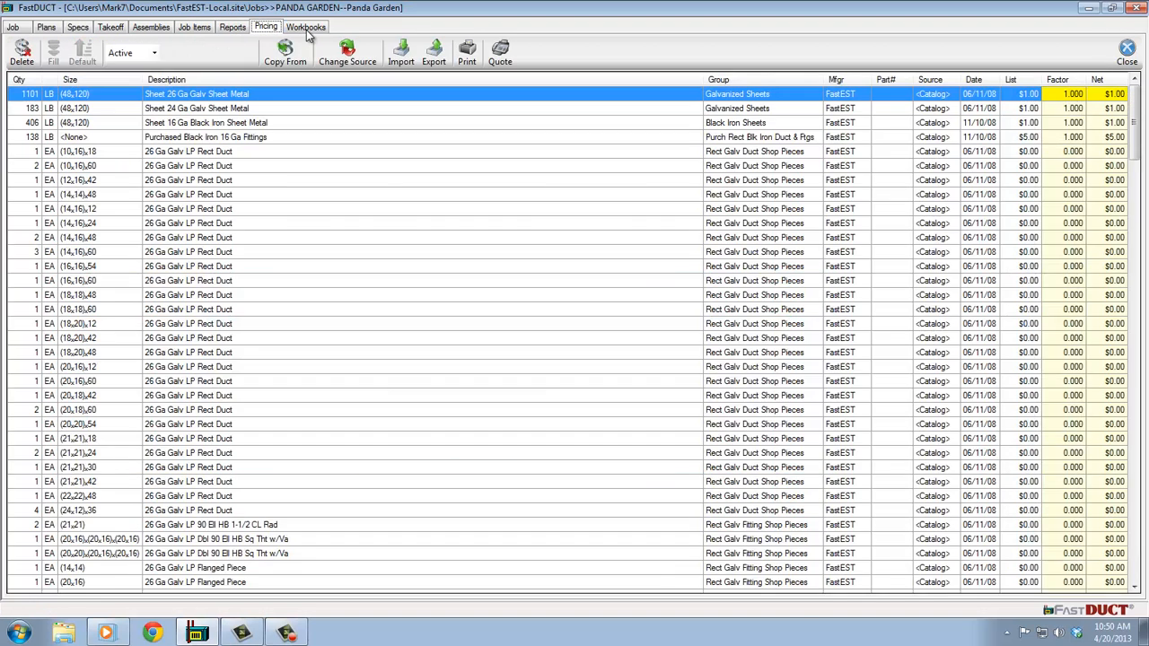
click(307, 28)
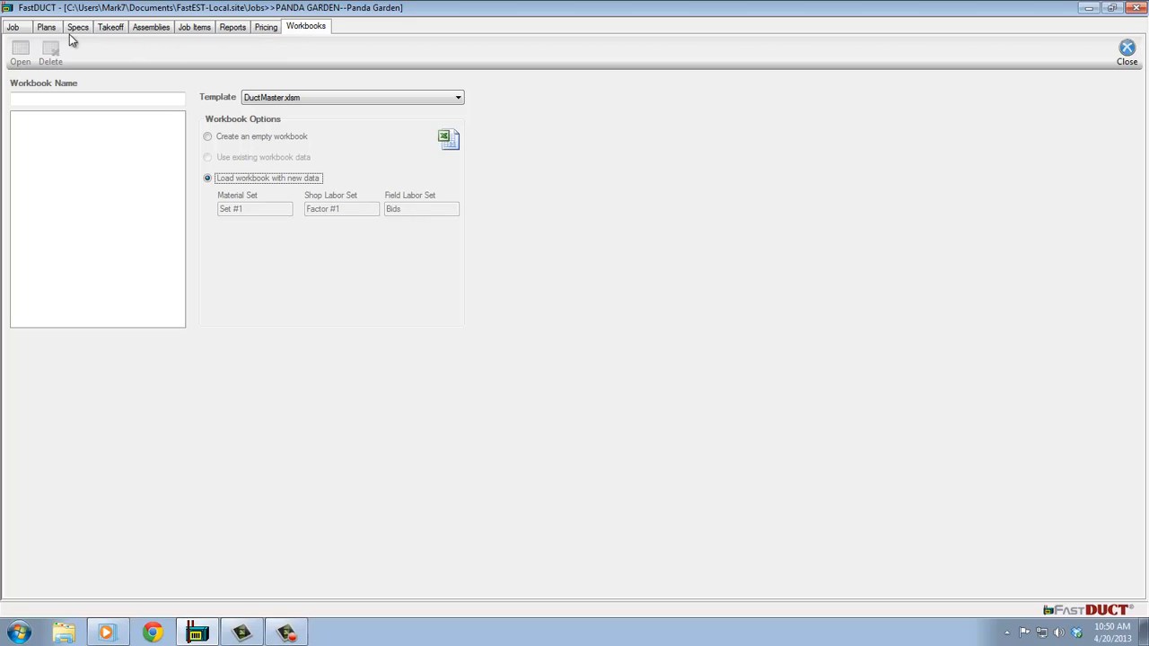
- Inspect the 2WG-10DL spec and its 26 Ga rect duct component settings, then close the spec
click(13, 28)
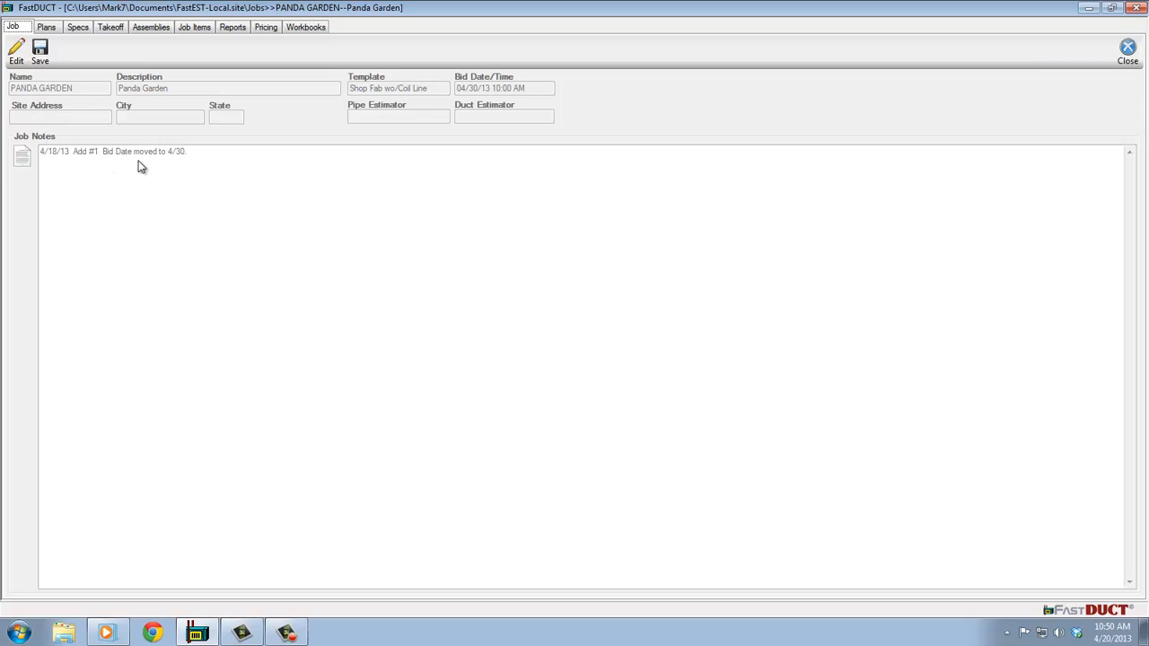
click(46, 27)
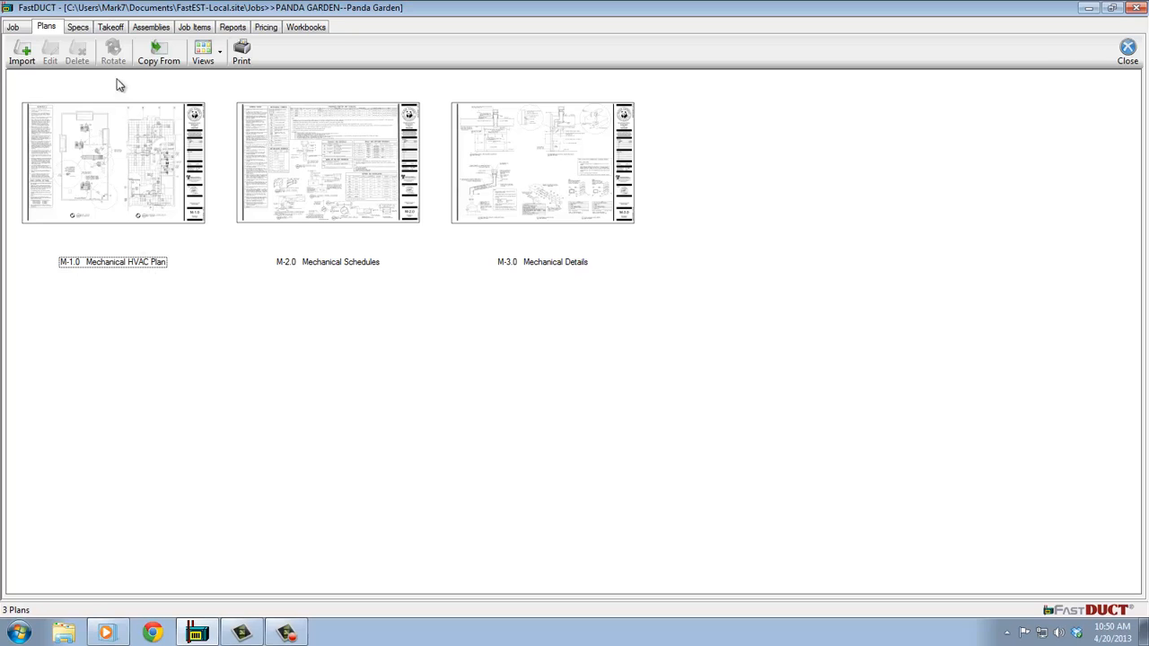
click(79, 28)
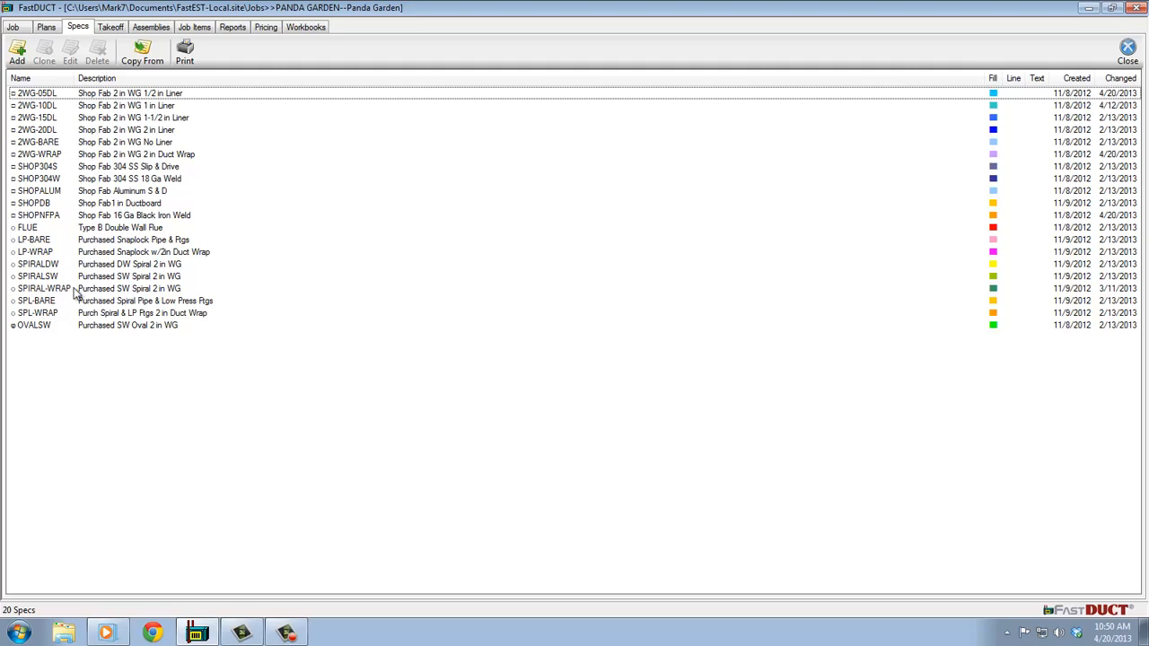
click(77, 106)
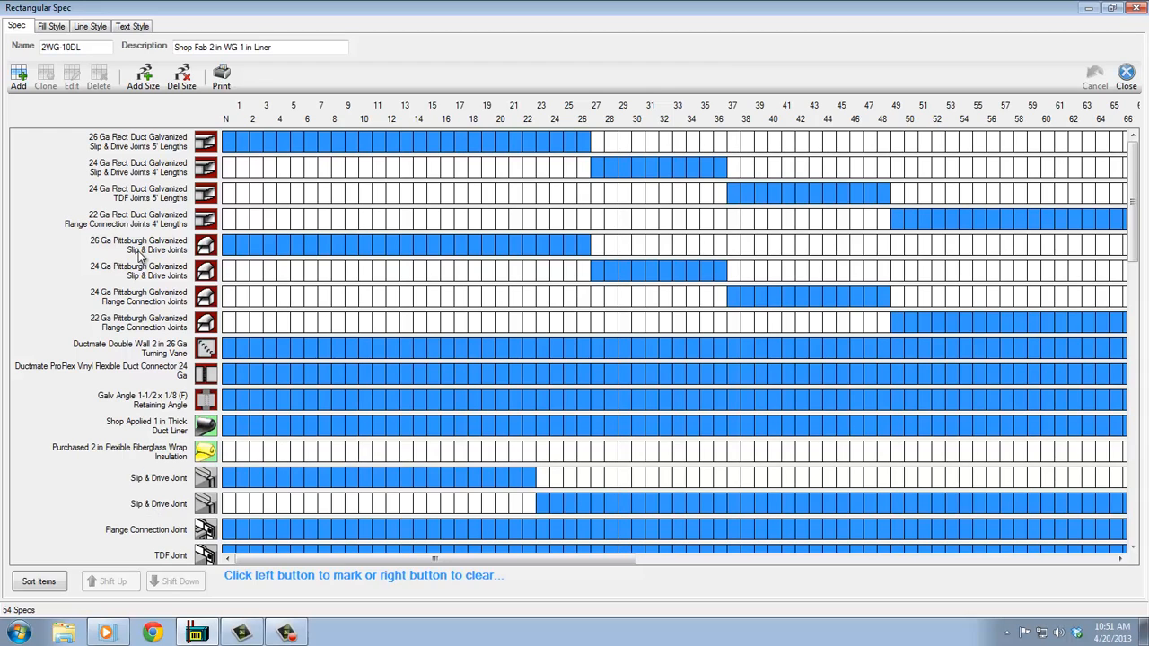
double_click(139, 143)
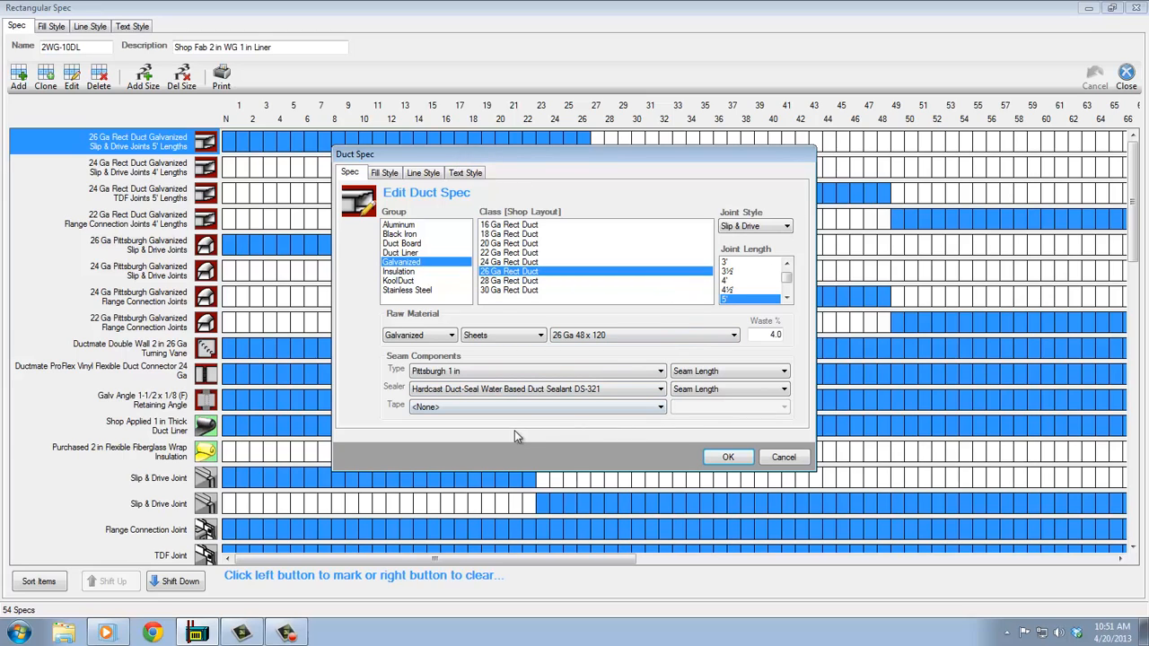
click(729, 458)
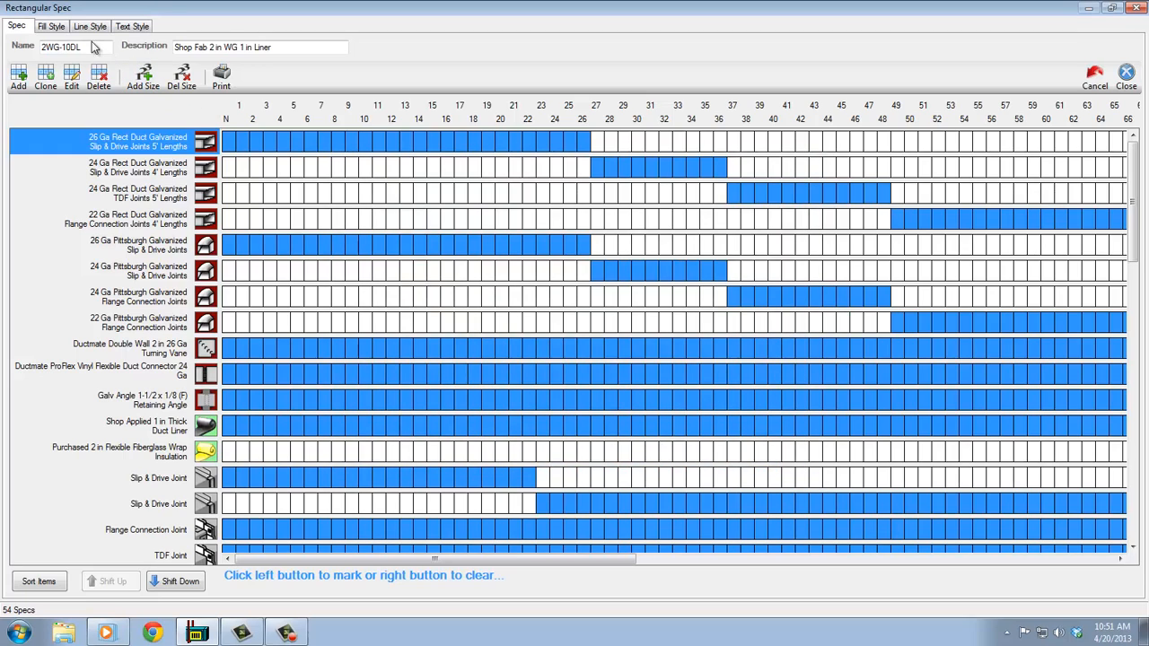
click(1126, 74)
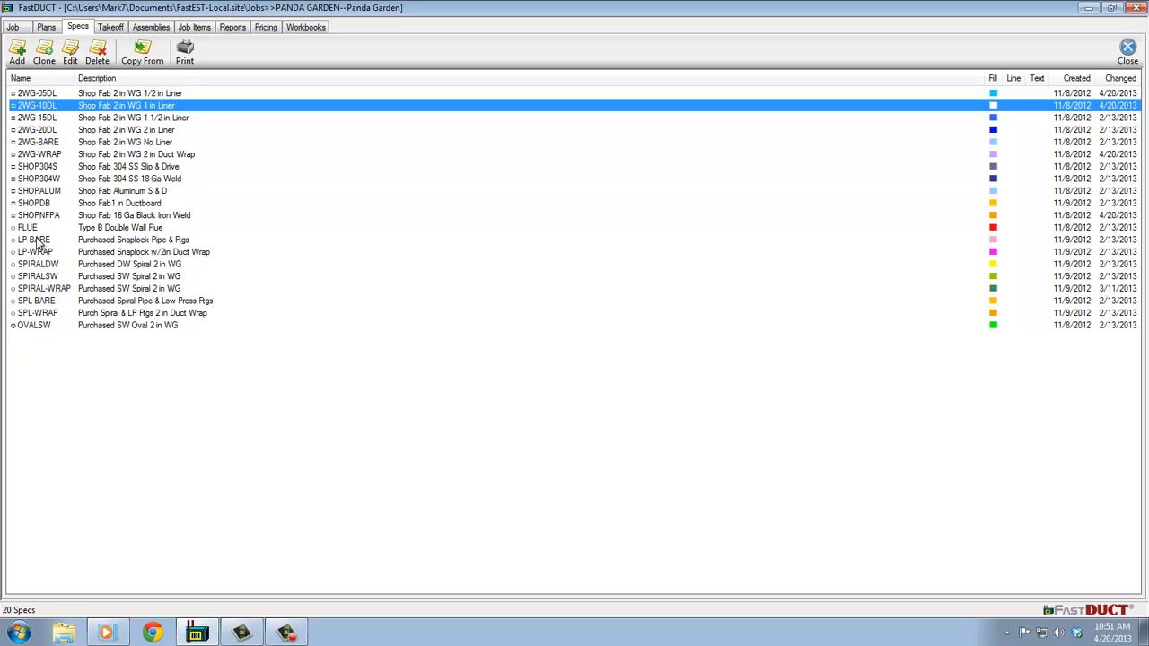
- Open the Supply Duct takeoff section and draw an 18 x 14 rectangular duct along the 18/14 main on the plan
click(110, 28)
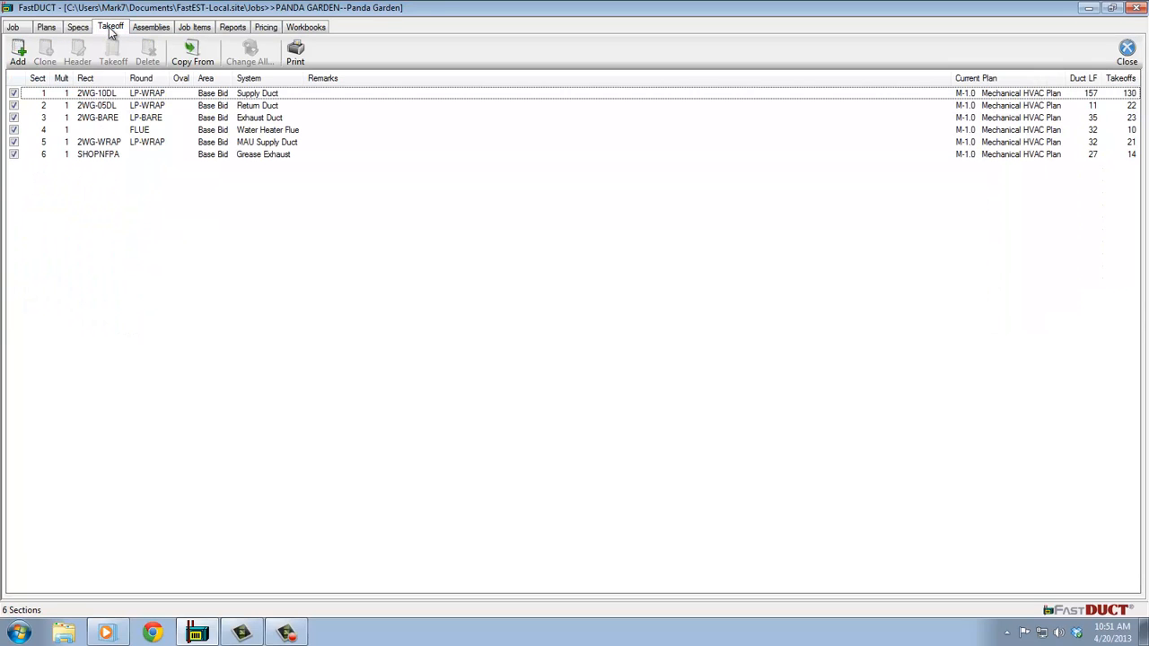
click(133, 94)
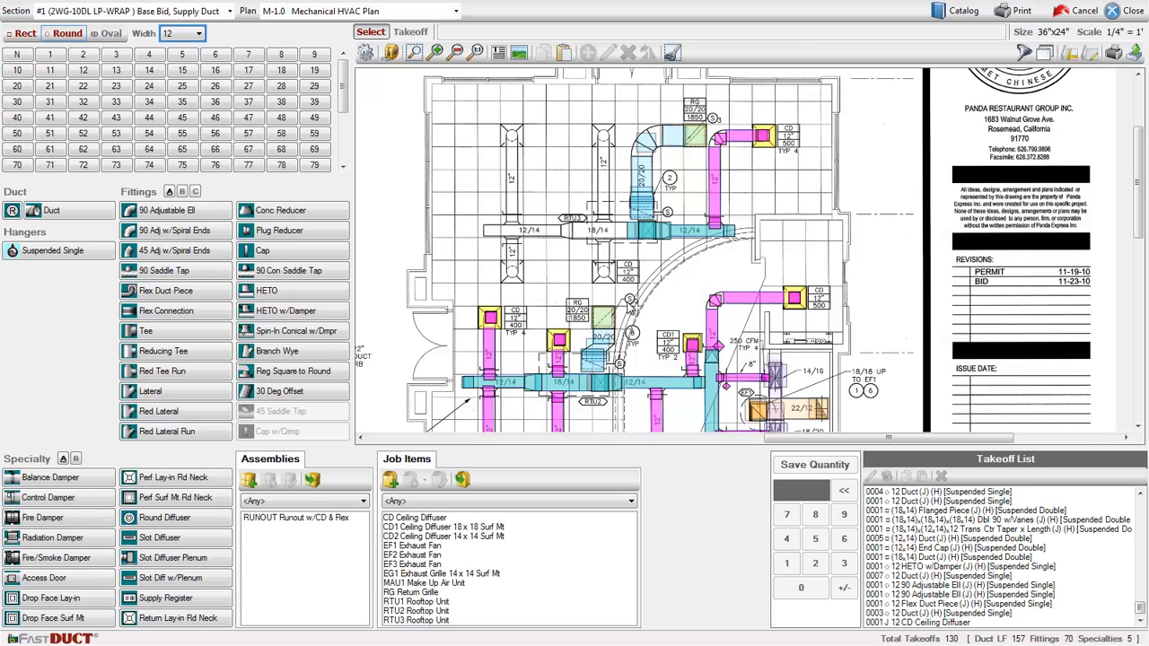
scroll(608, 284, up, 1)
middle_drag(608, 284, 597, 336)
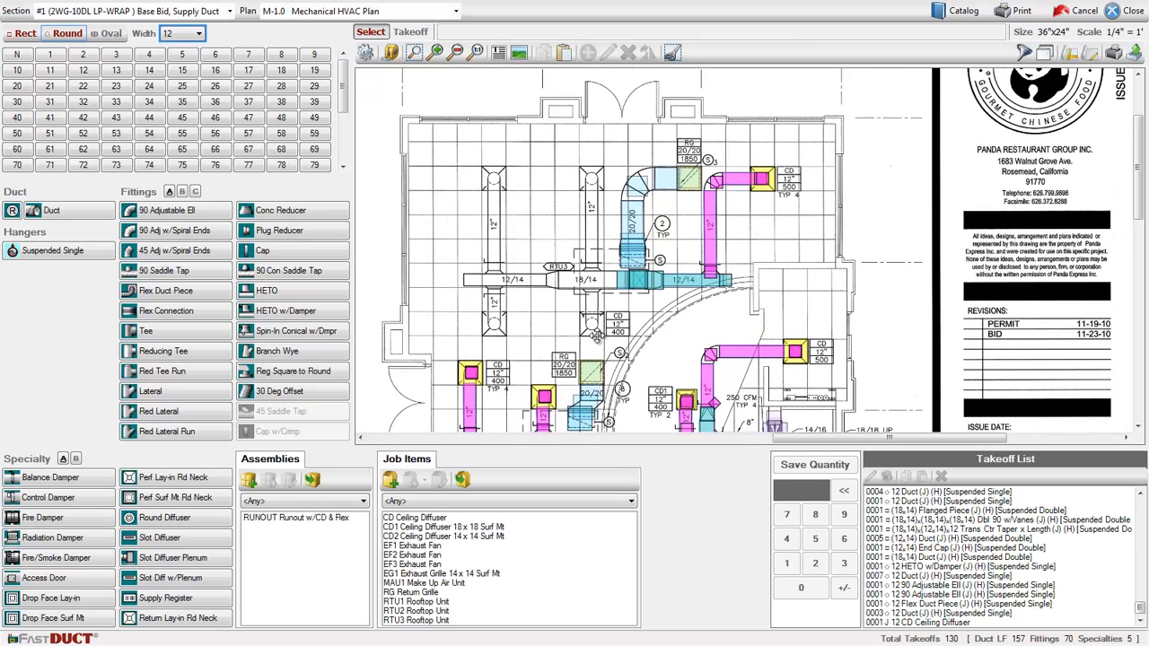
scroll(597, 335, up, 1)
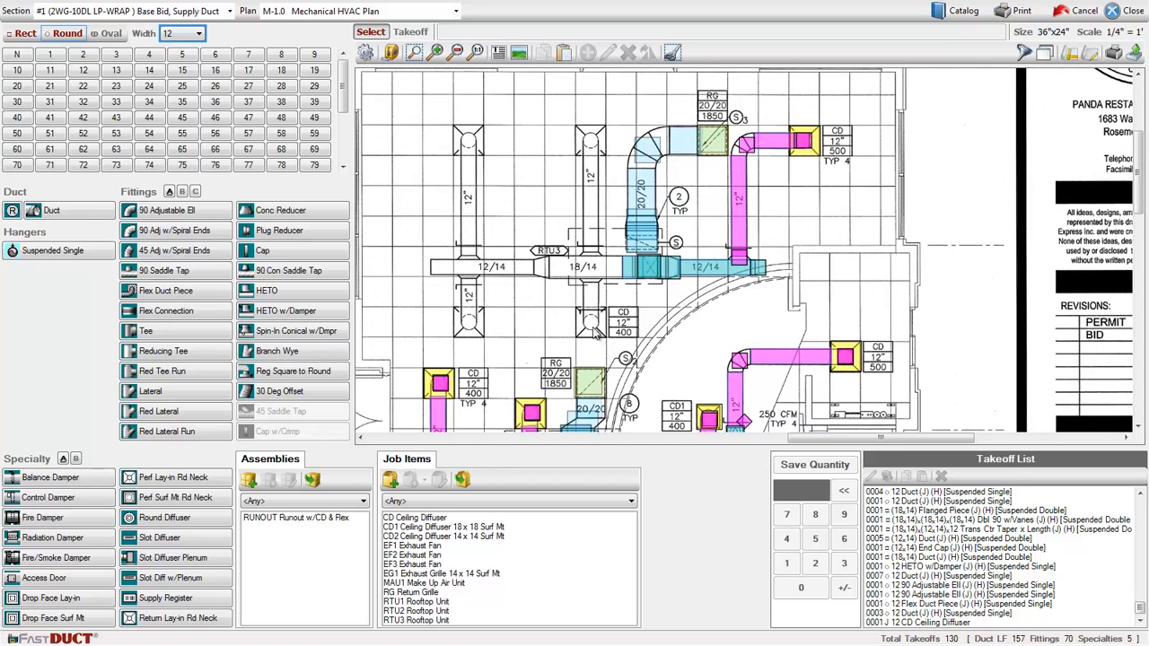
click(26, 33)
click(66, 34)
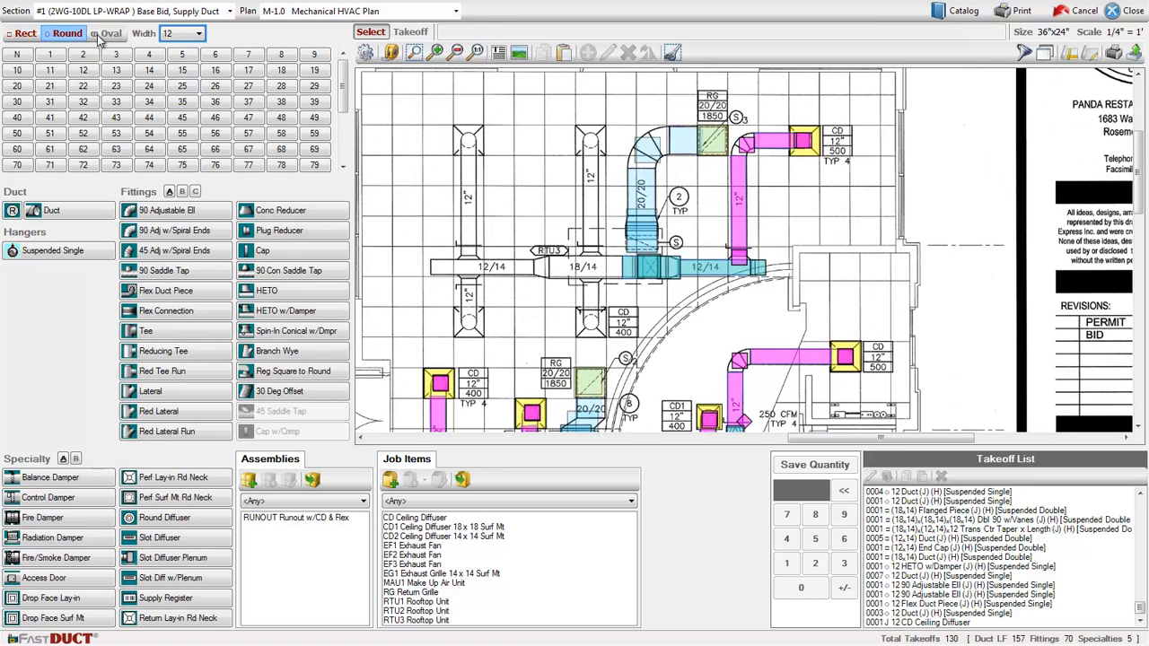
click(20, 33)
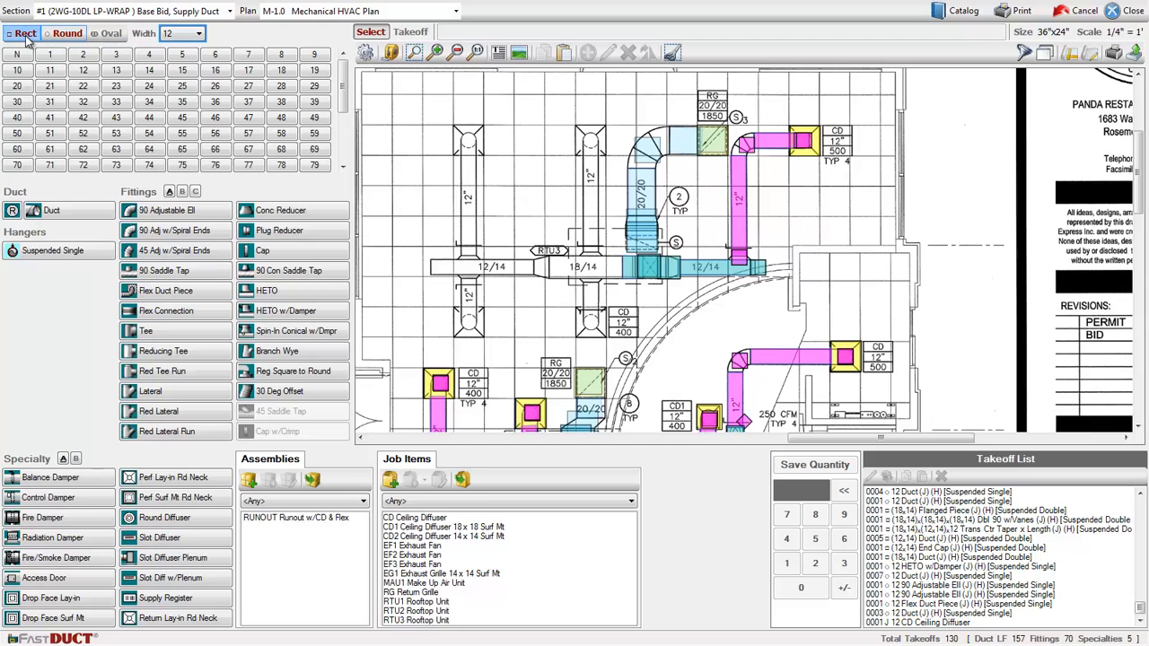
click(283, 75)
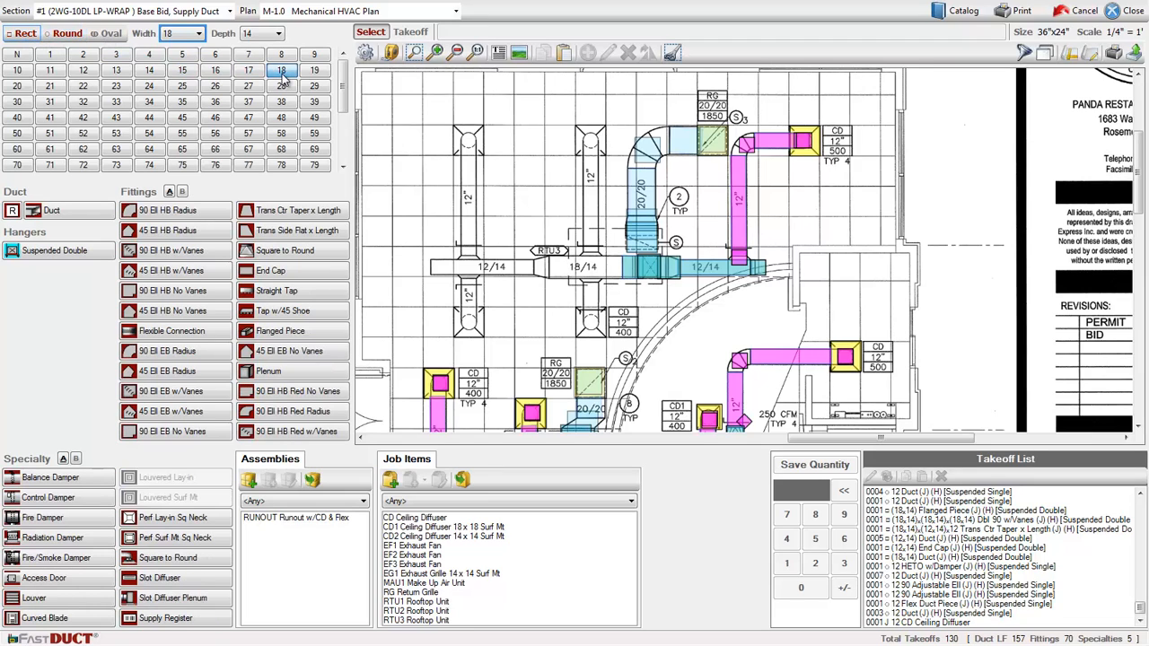
click(151, 72)
click(66, 210)
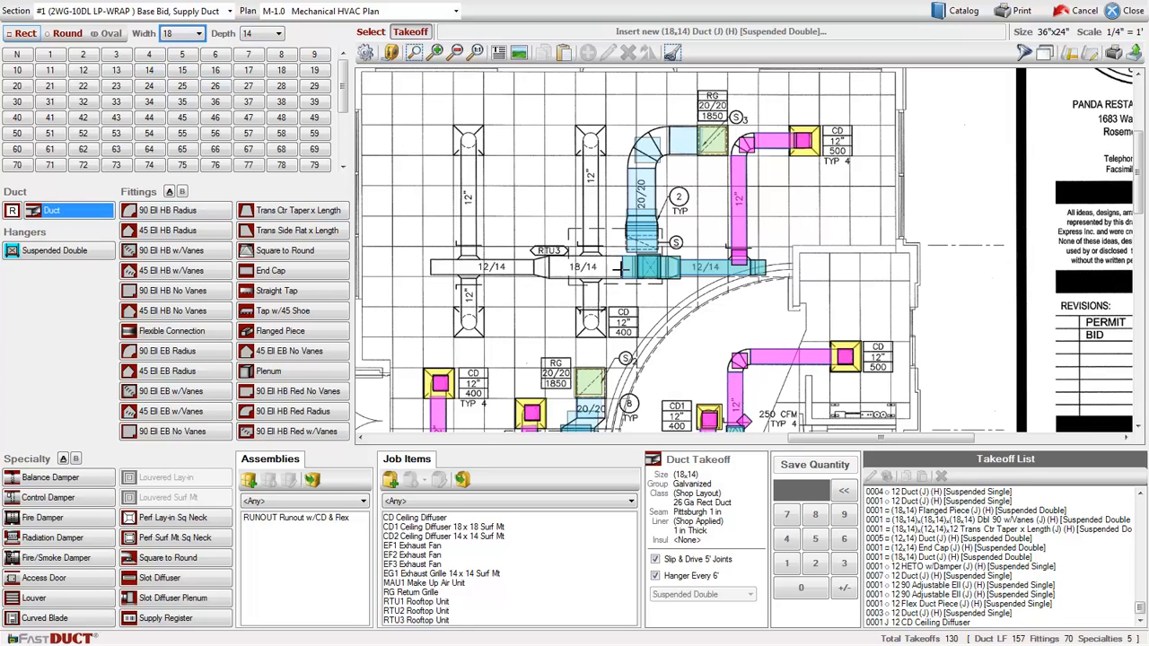
drag(623, 268, 543, 267)
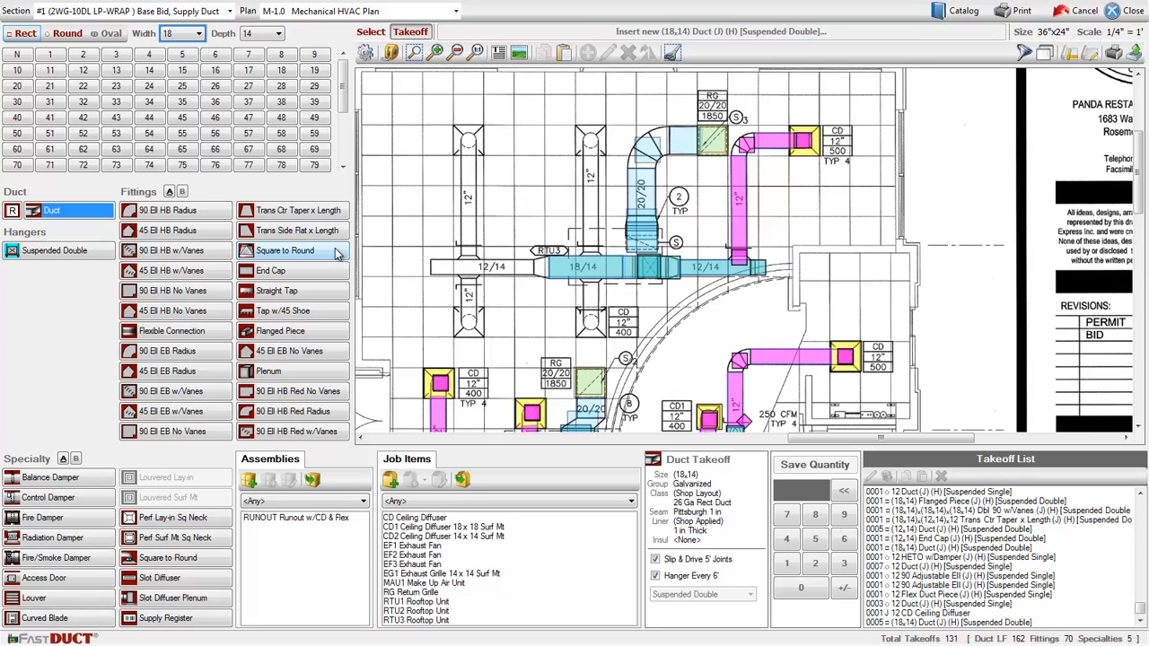
- Insert a Trans Ctr Taper x Length transition from 18 x 14 to 12 x 14 at the west end of the 18/14 main
click(300, 210)
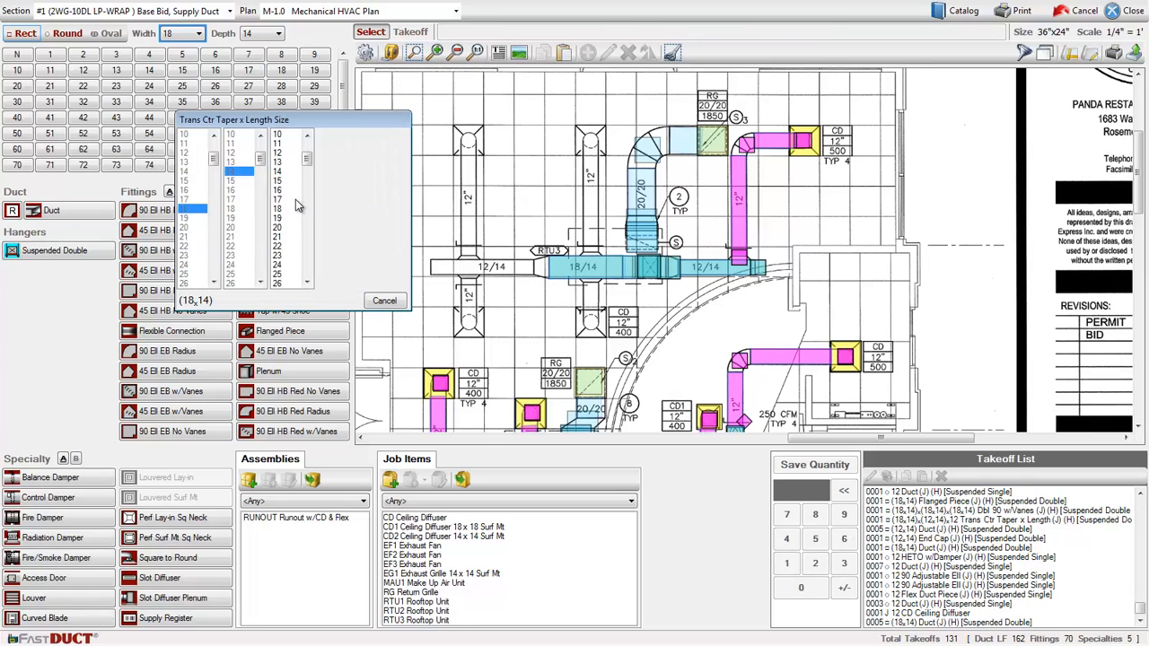
click(285, 154)
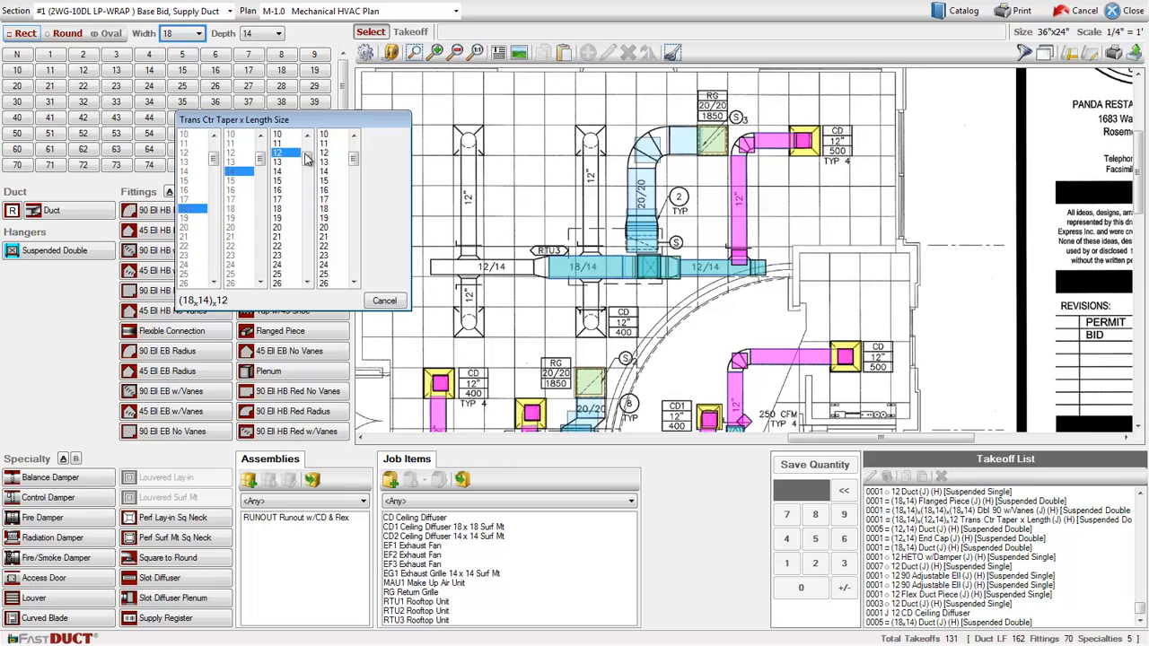
click(325, 171)
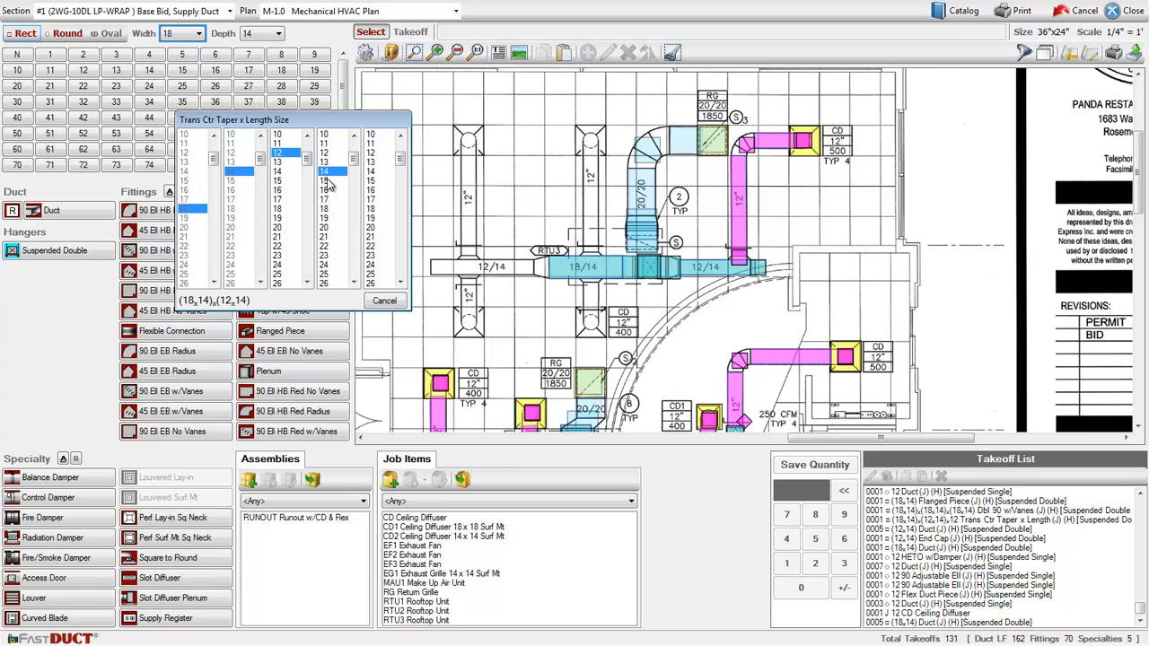
click(370, 154)
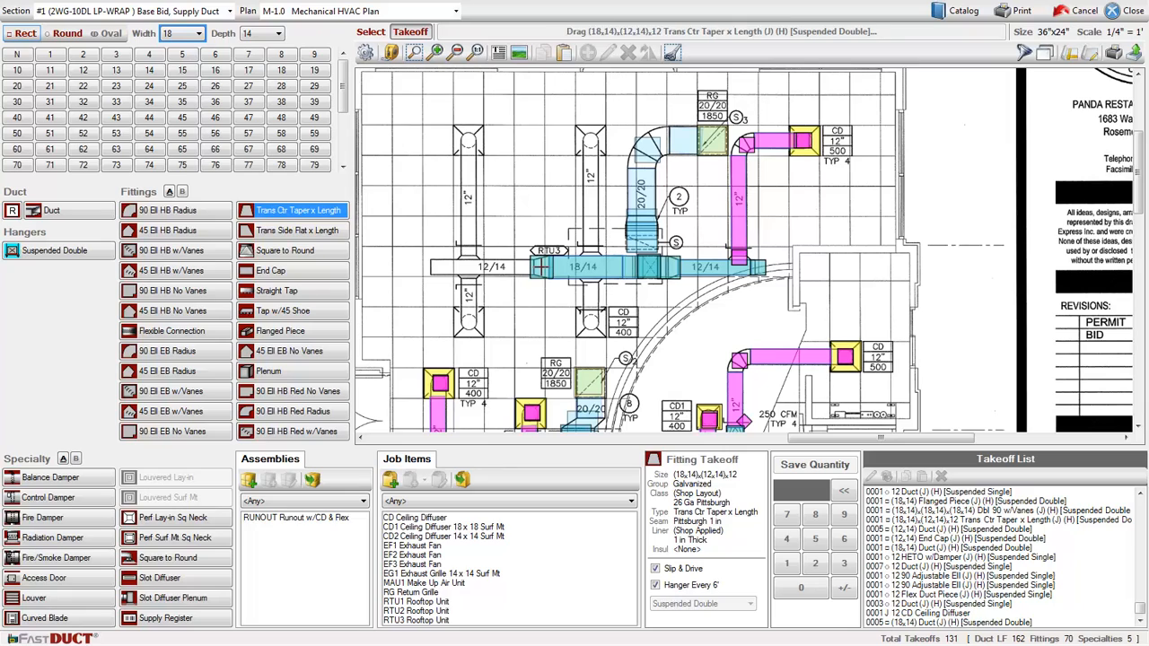
click(539, 265)
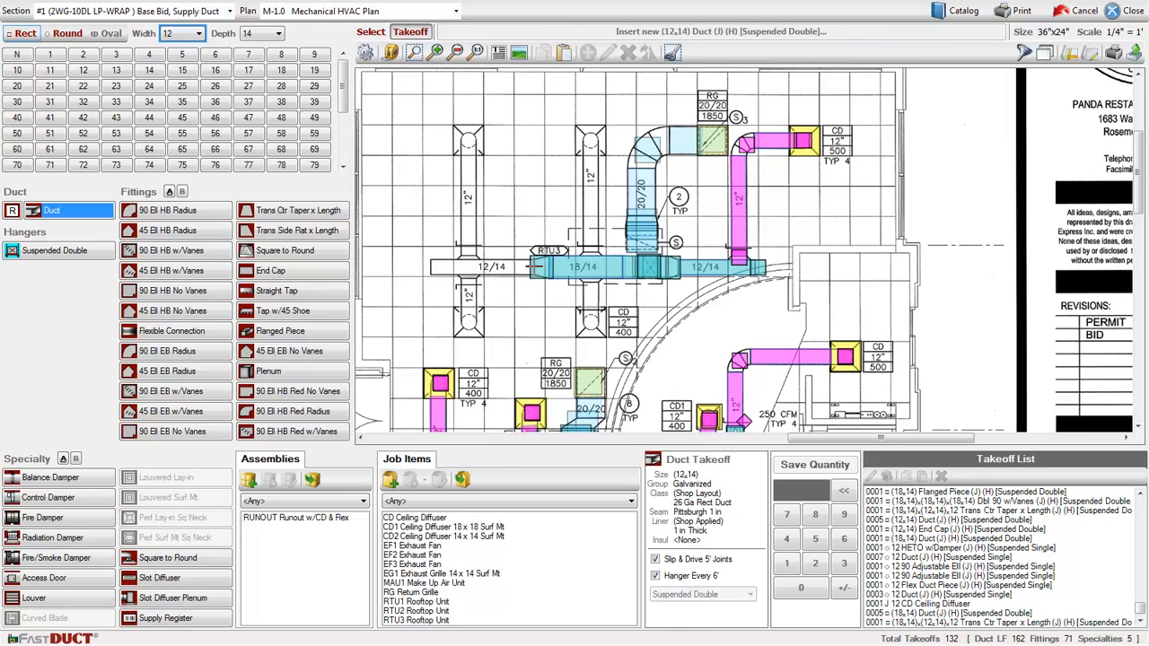
- Draw a 12 x 14 duct westward from the transition and cap its far end with an End Cap
drag(536, 266, 431, 267)
click(296, 272)
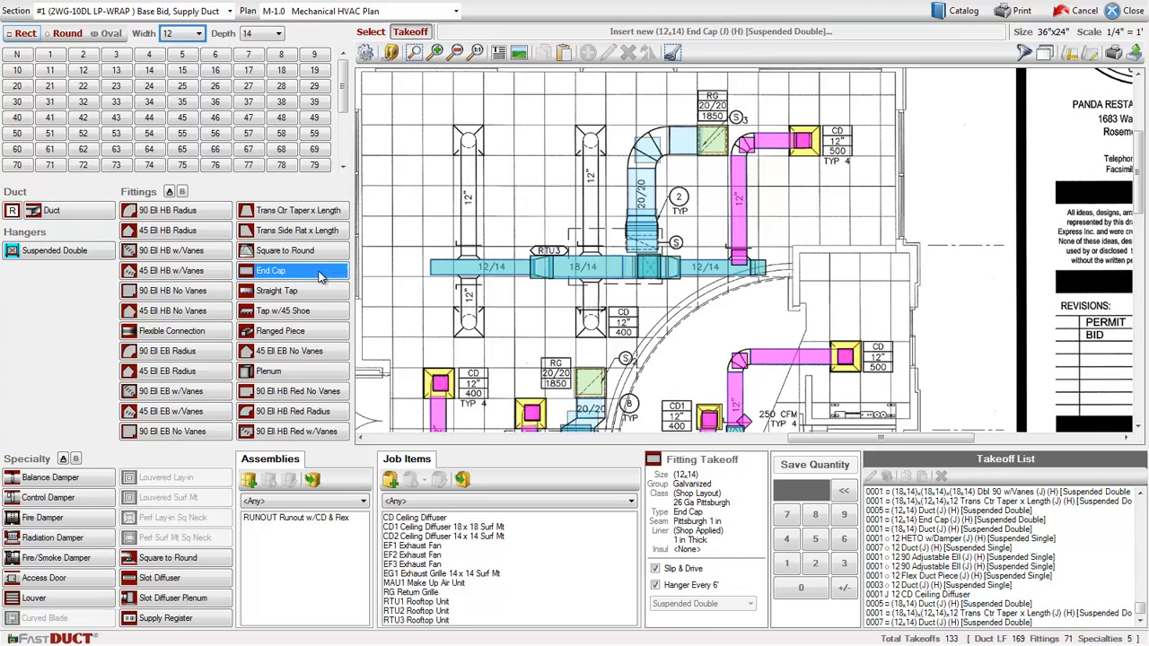
click(432, 266)
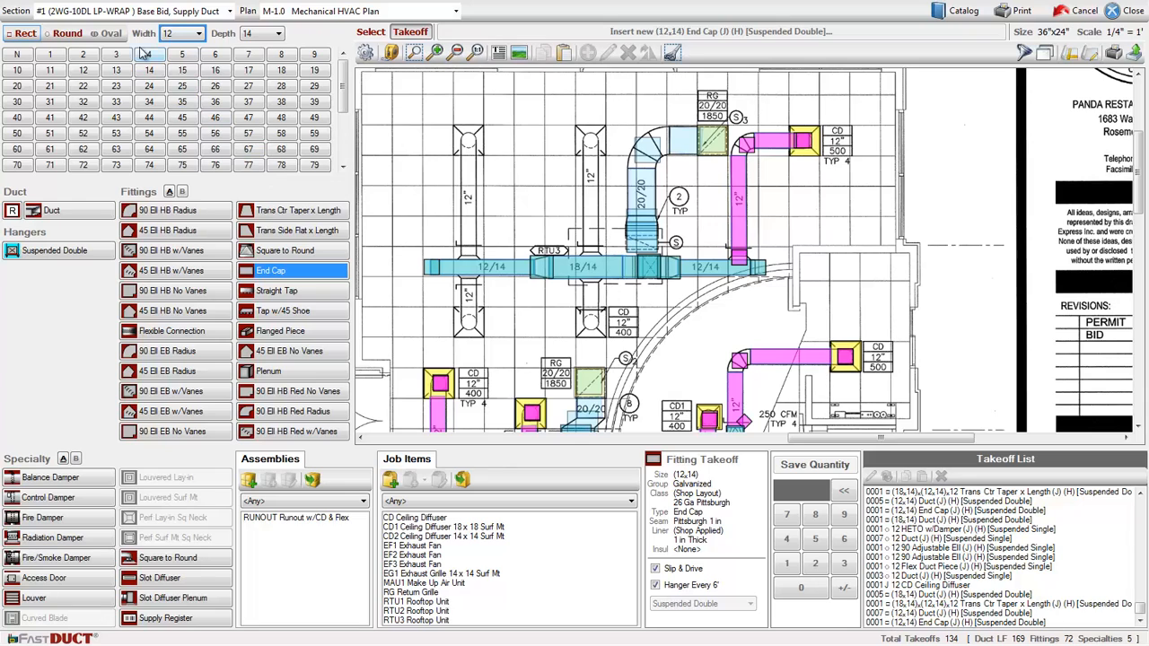
- Switch to round fittings and place three 12 HETO w/Damper takeoffs on the 12/14 and 18/14 ducts
click(83, 38)
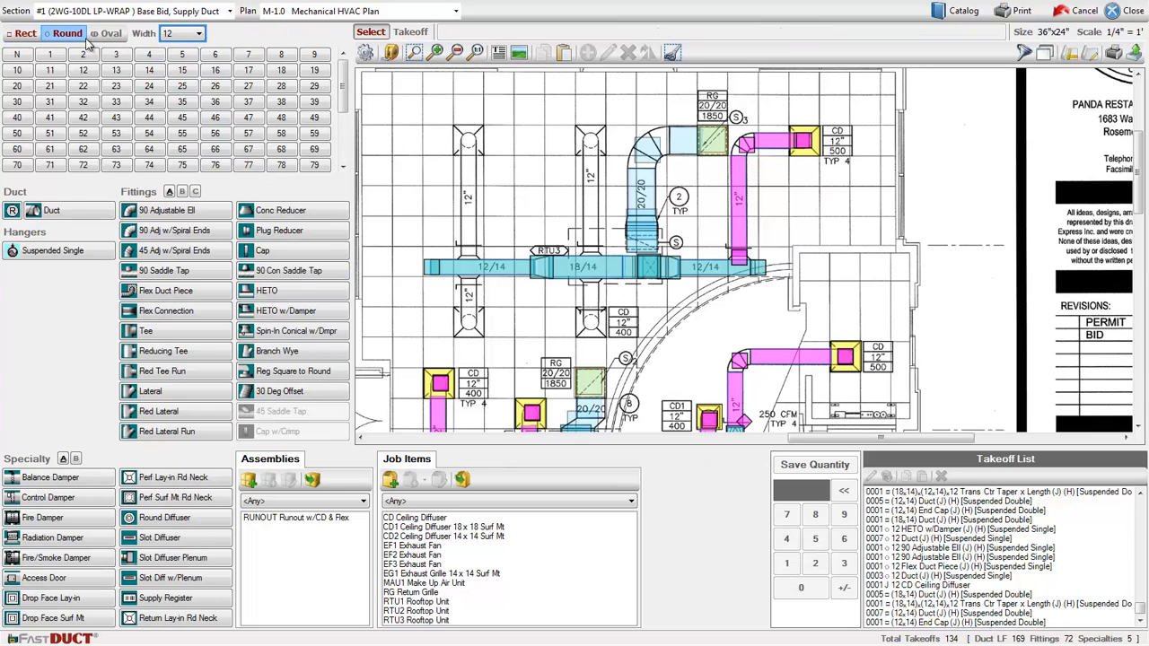
click(289, 313)
click(467, 282)
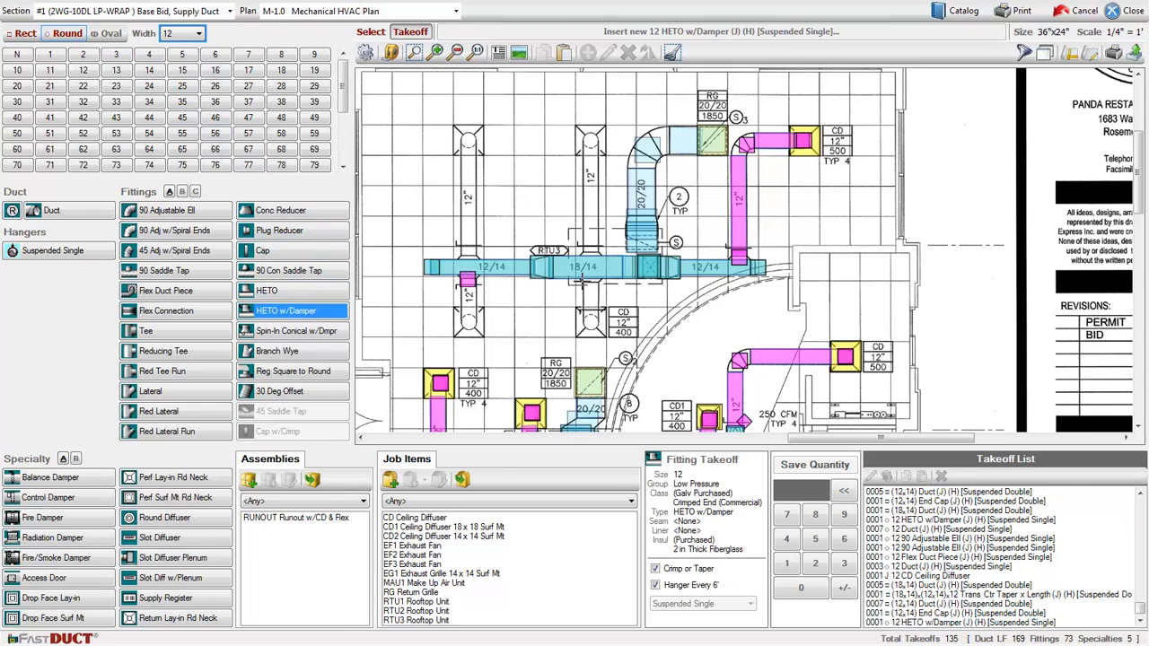
click(591, 282)
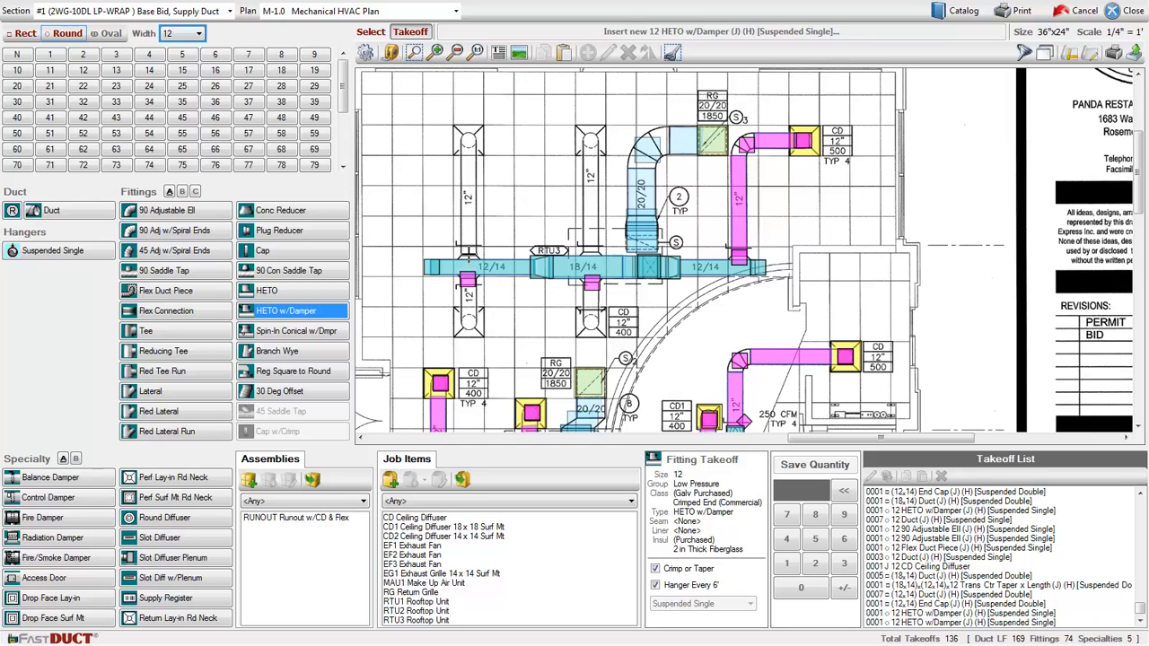
click(468, 255)
- Draw three 12 round duct runouts from the HETO takeoffs out to the ceiling diffusers
click(86, 213)
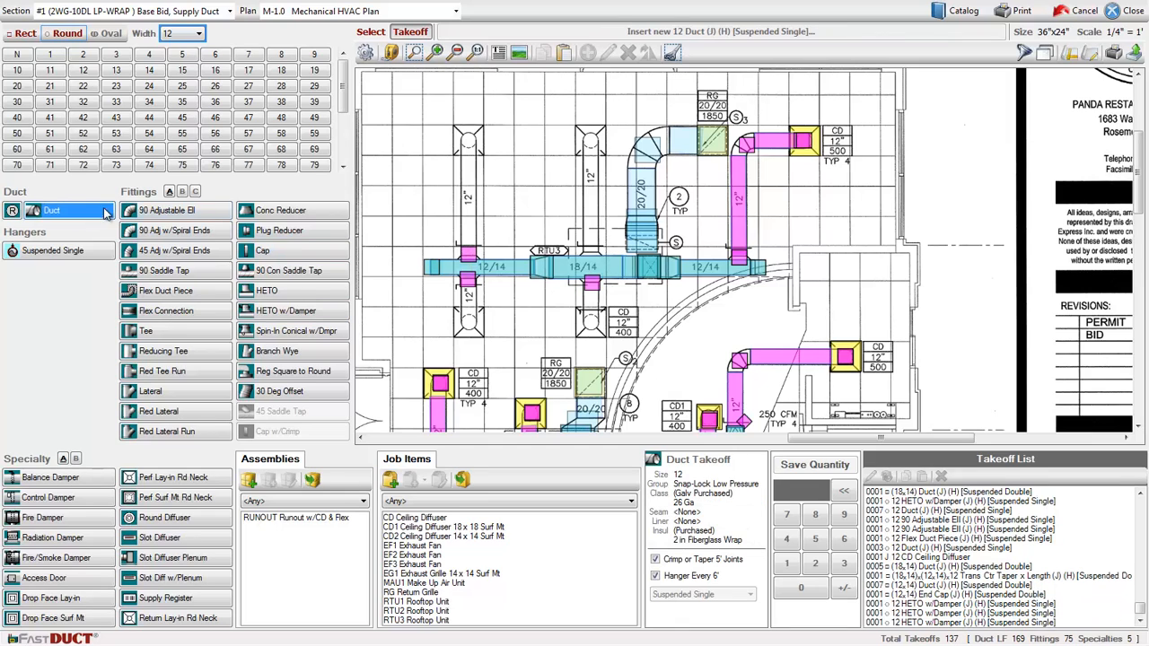
drag(466, 283, 467, 314)
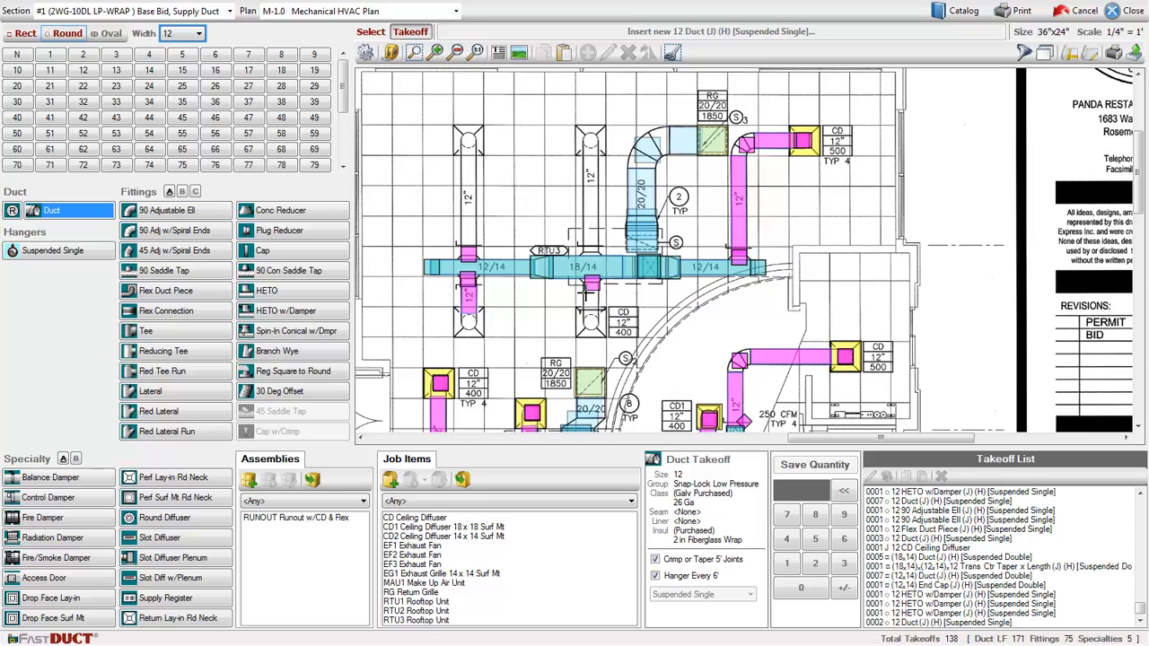
drag(591, 285, 591, 314)
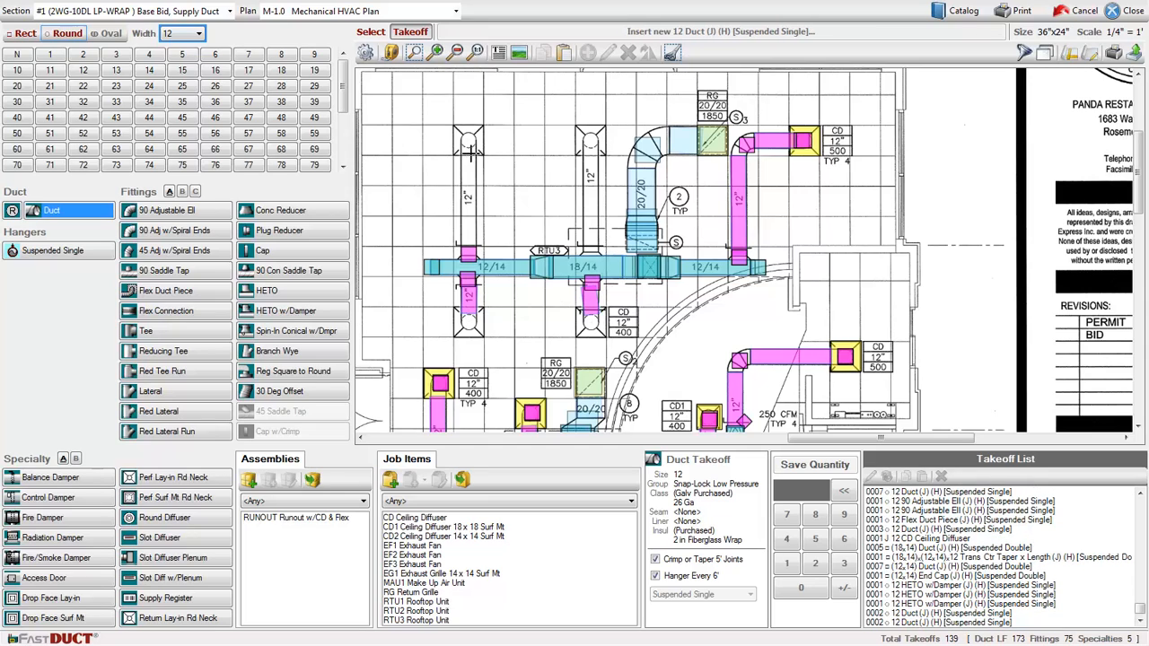
drag(468, 151, 468, 256)
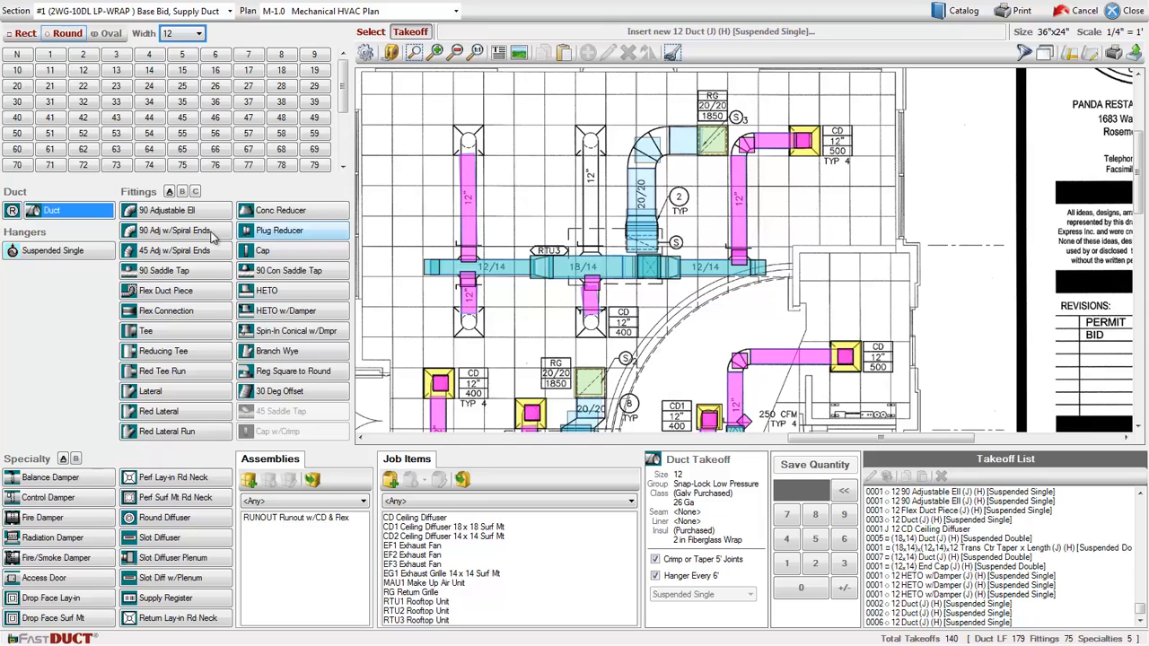
- Add a 90 Adjustable Ell at the end of each of the three round runouts
click(171, 211)
click(468, 319)
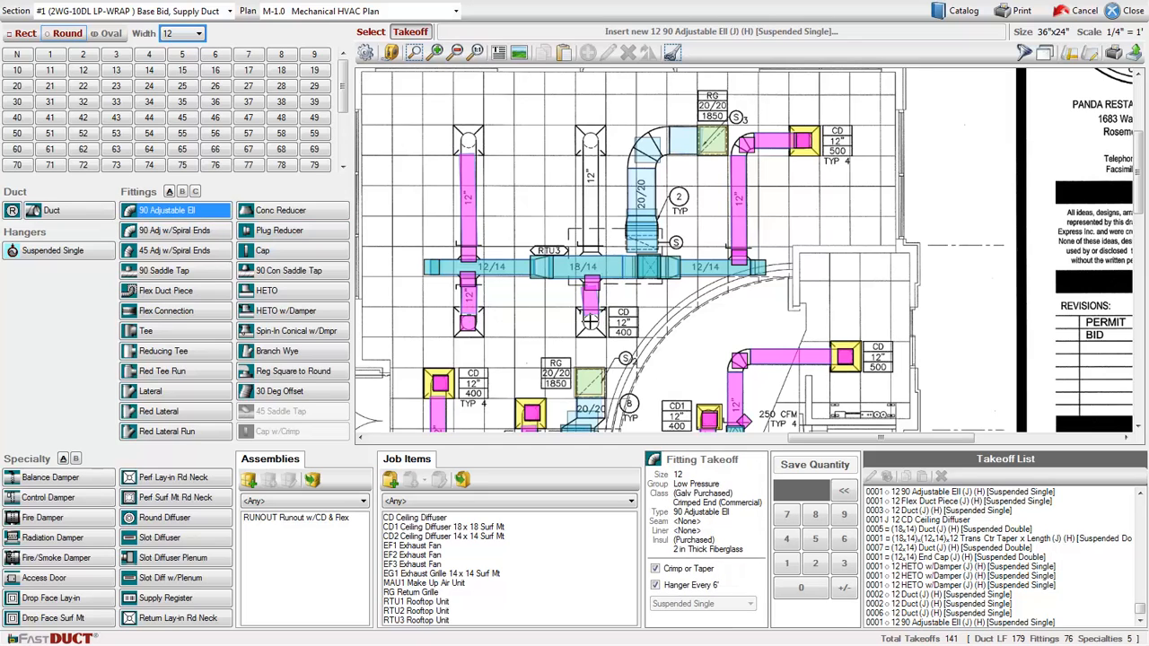
click(590, 321)
click(468, 140)
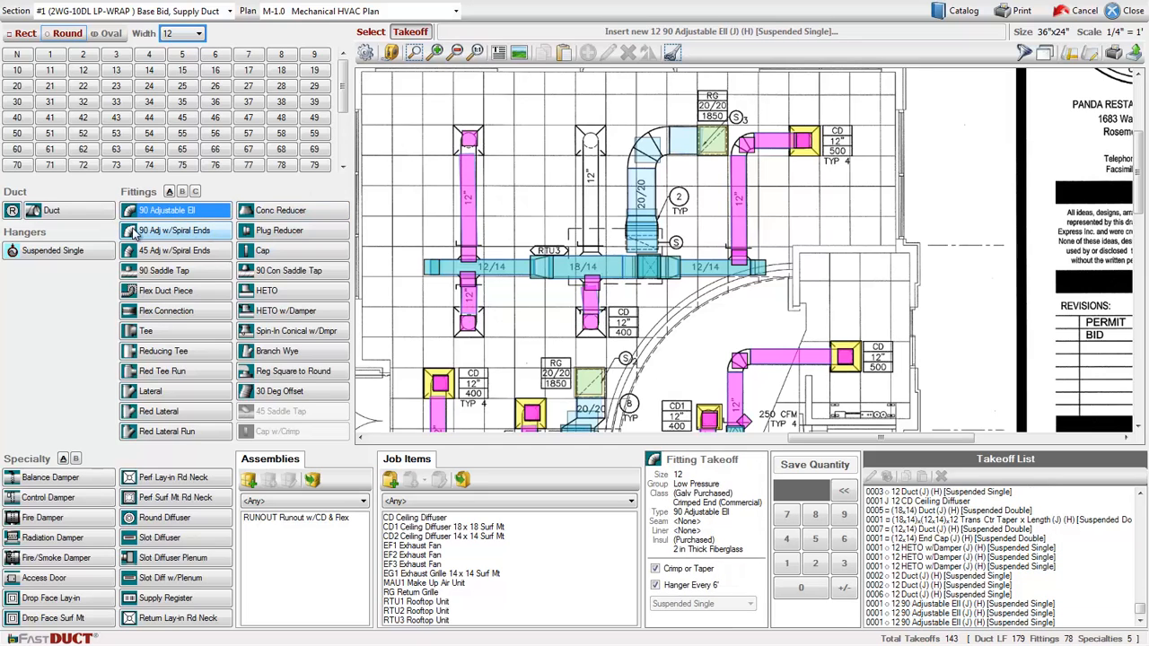
- Add 12 Flex Duct Pieces at the ends of the three runouts
click(171, 295)
click(469, 139)
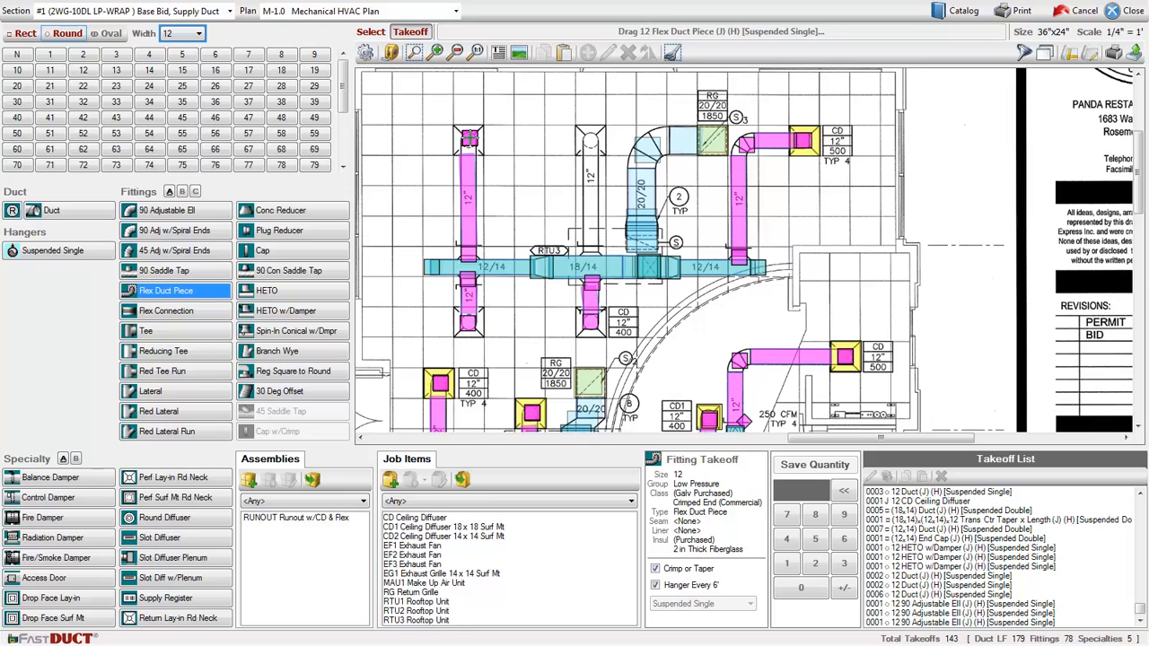
click(470, 323)
click(469, 324)
click(590, 325)
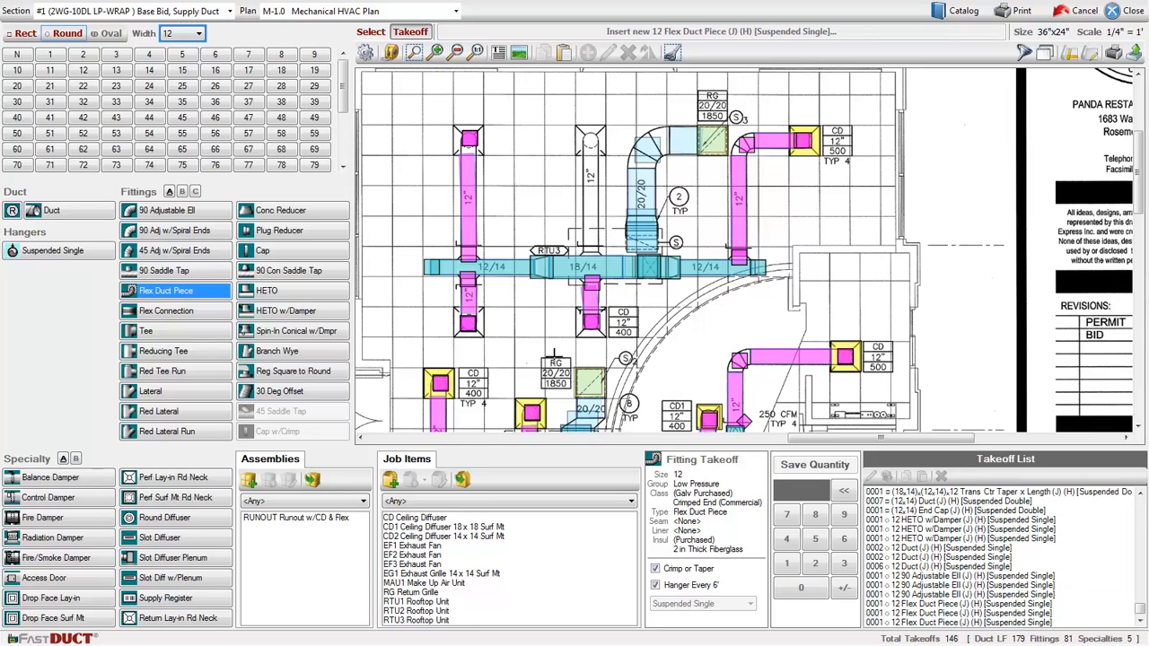
- Place the CD Ceiling Diffuser job item at the end of each of the three runouts
click(404, 519)
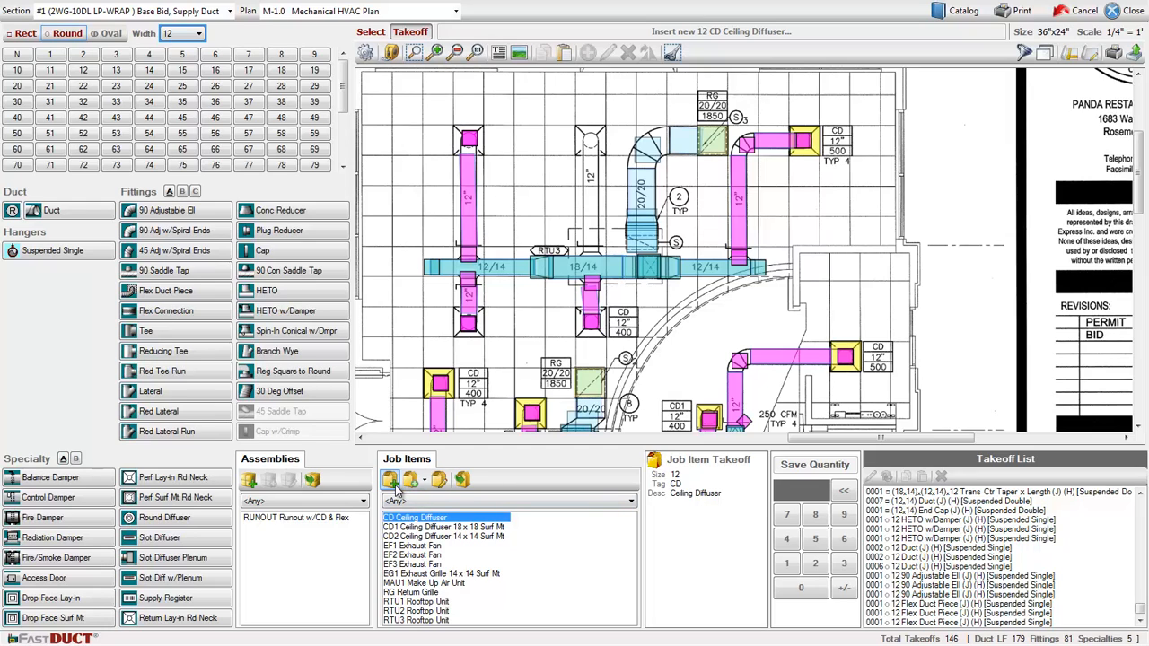
click(469, 139)
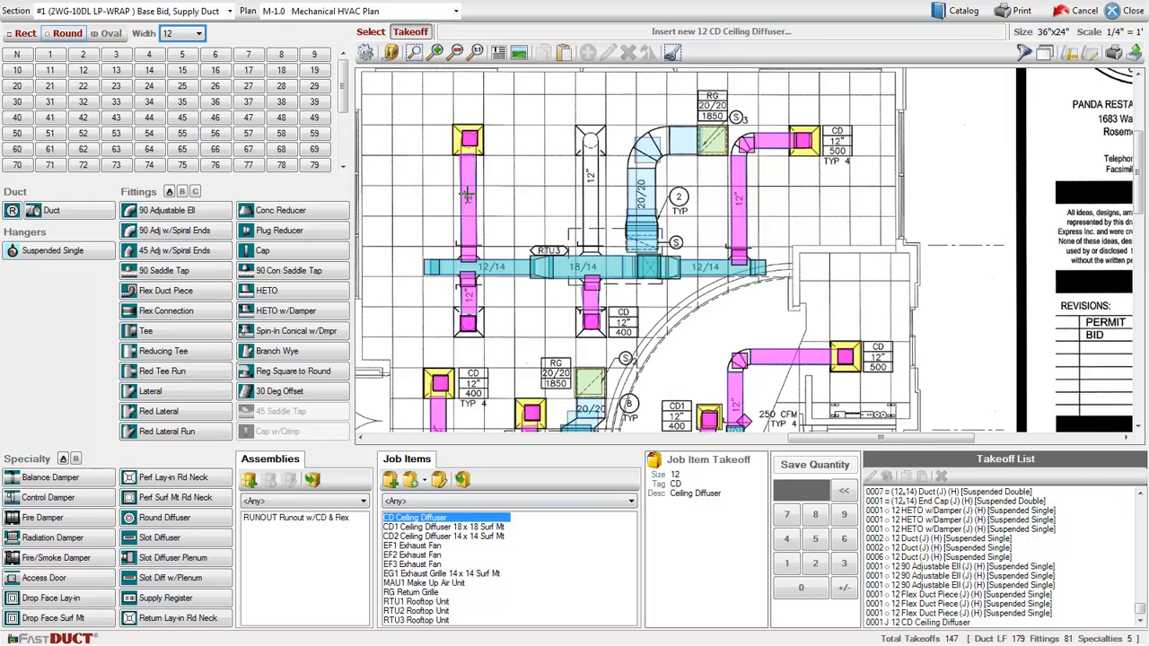
click(467, 321)
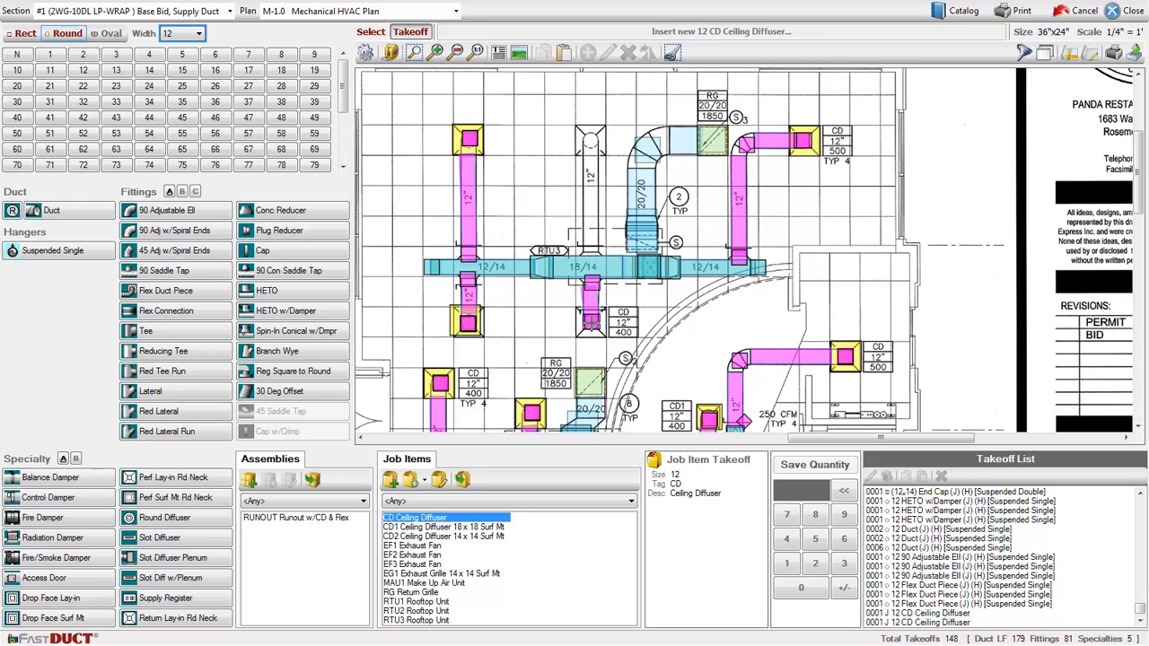
click(590, 319)
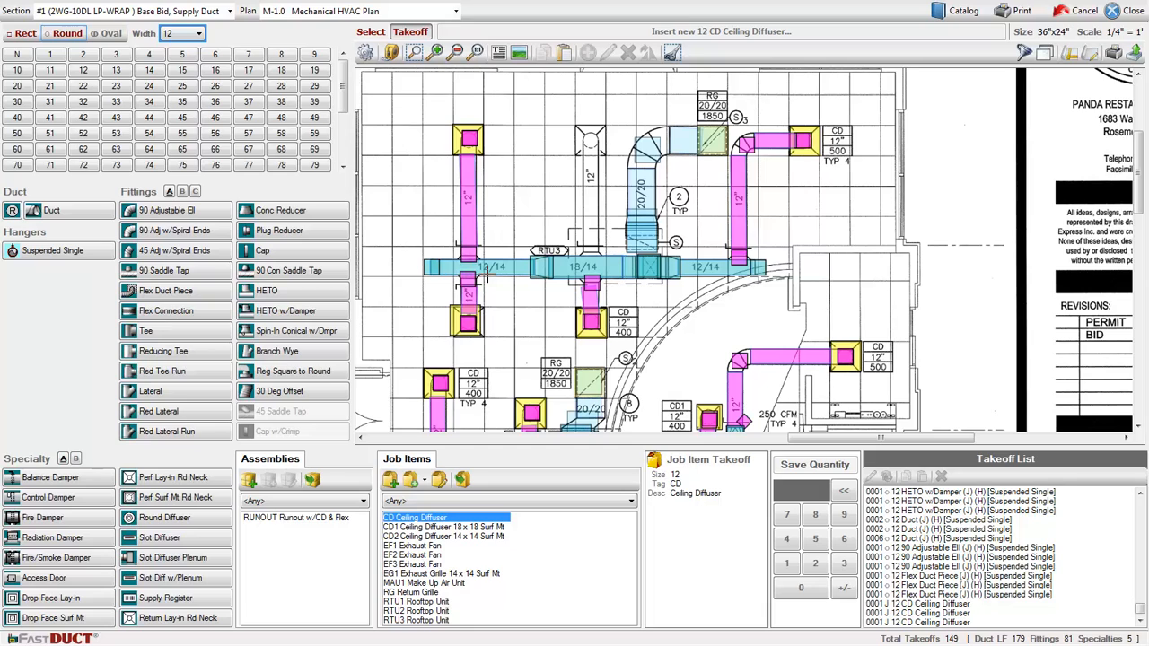
- Copy the upper-left runout with its fittings and diffuser and paste it onto the vertical branch above the main's center
click(370, 33)
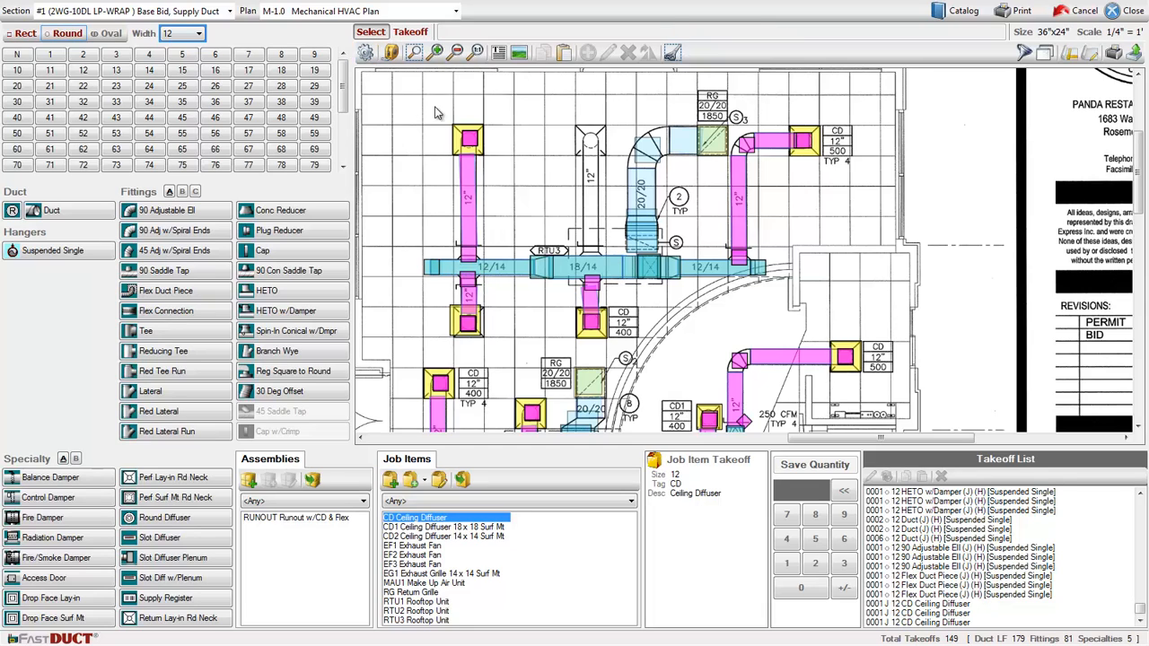
drag(434, 104, 500, 274)
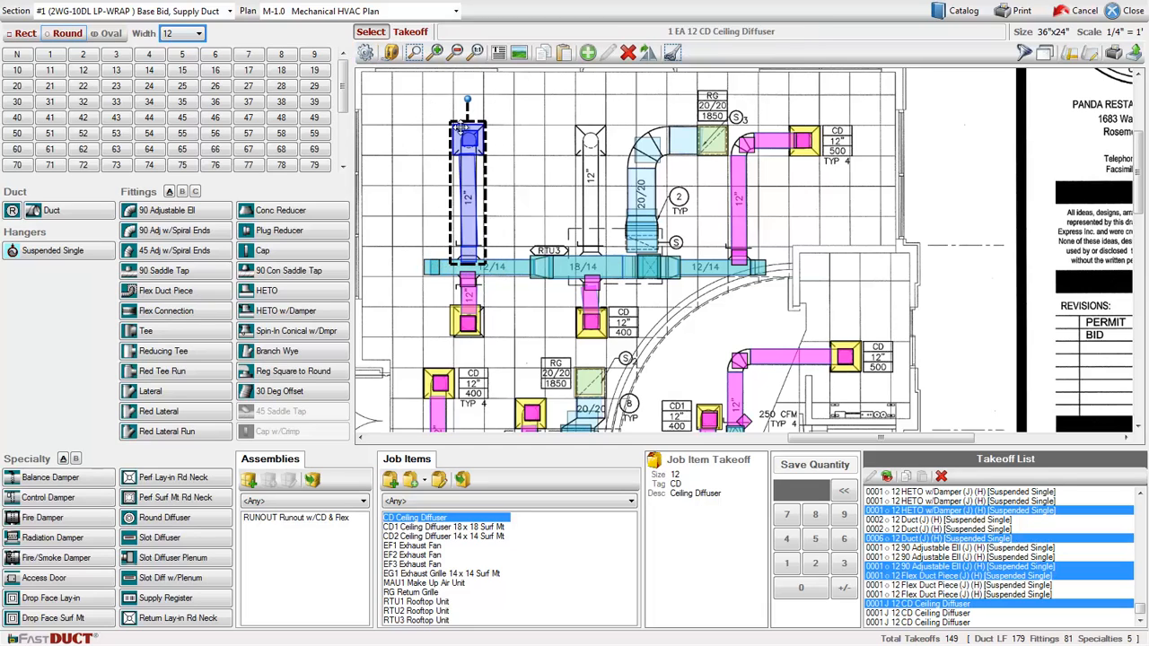
right_click(476, 144)
click(497, 148)
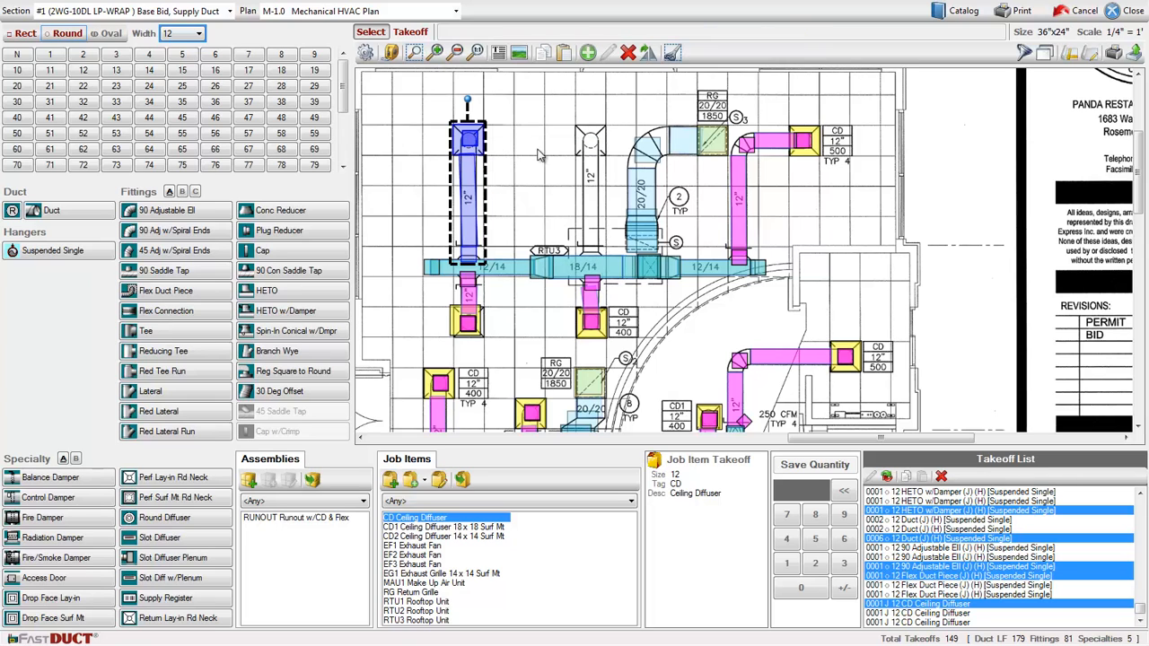
click(543, 154)
right_click(544, 153)
click(566, 177)
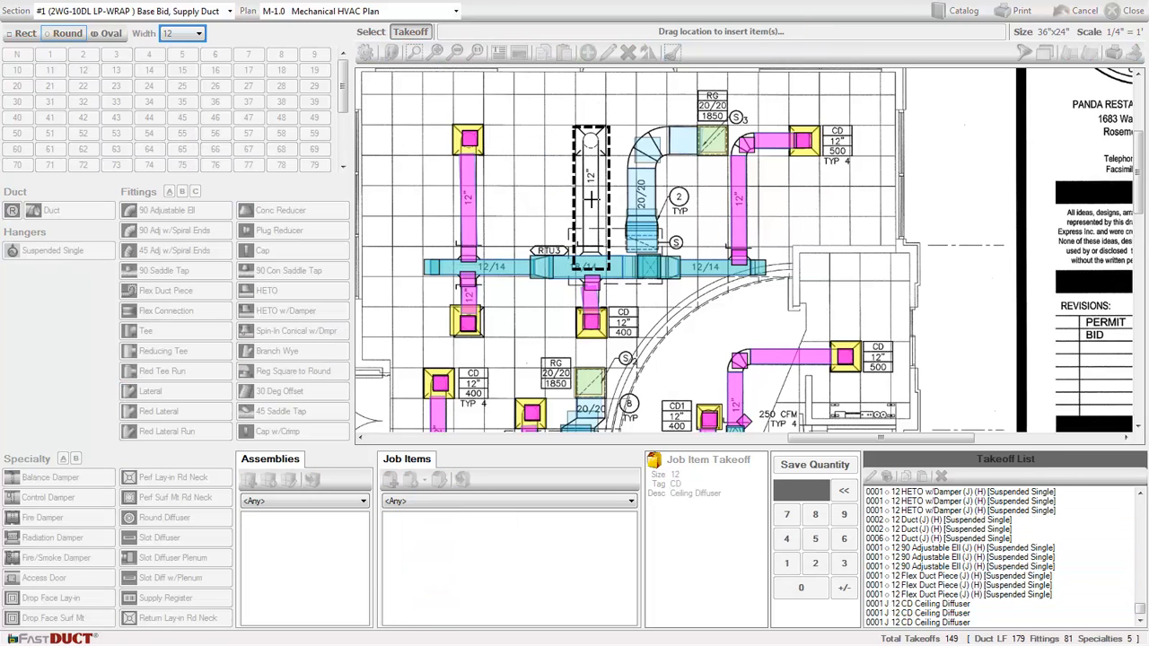
click(590, 192)
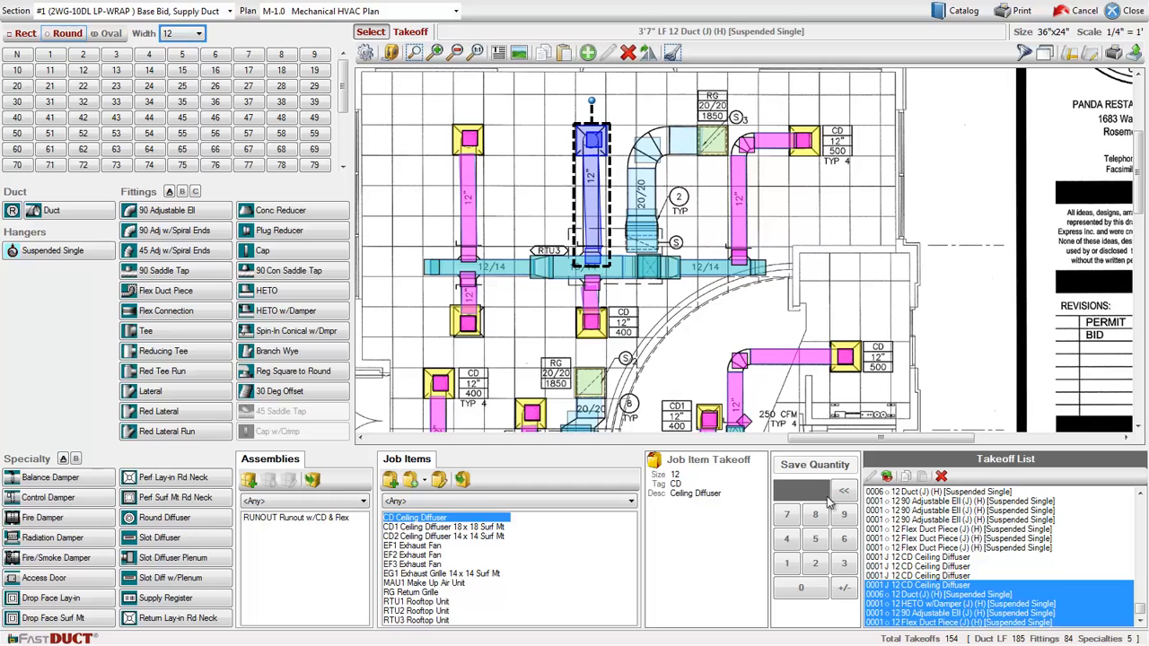
click(527, 220)
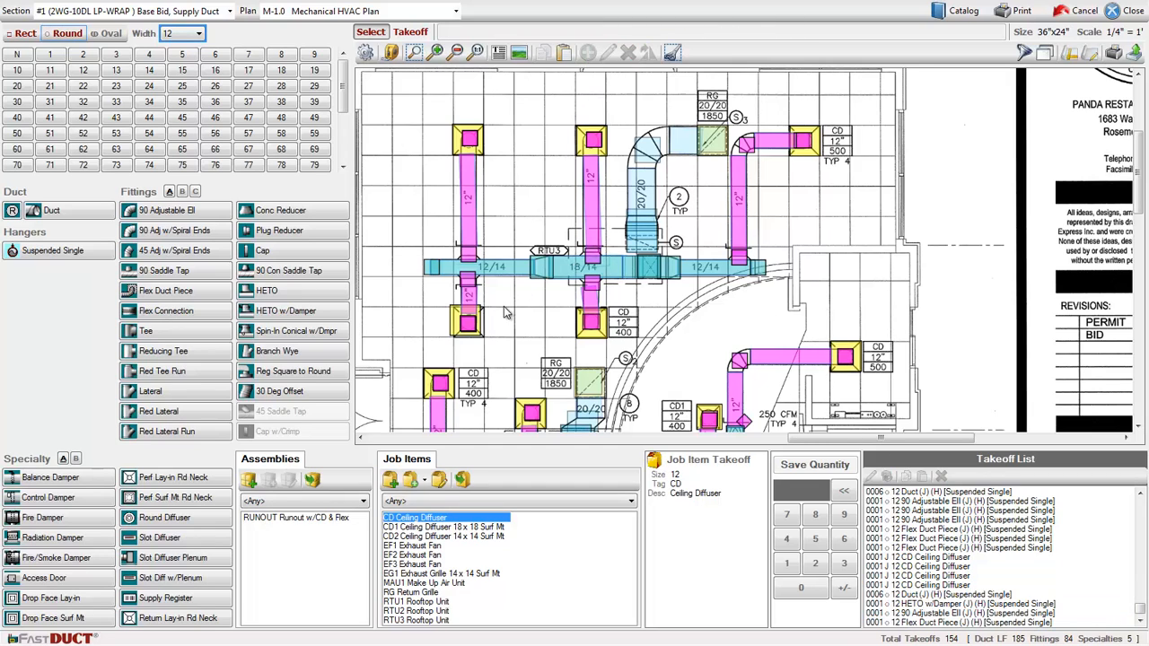
- Close the takeoff section and recalculate all sections on the job's Reports page
click(1130, 11)
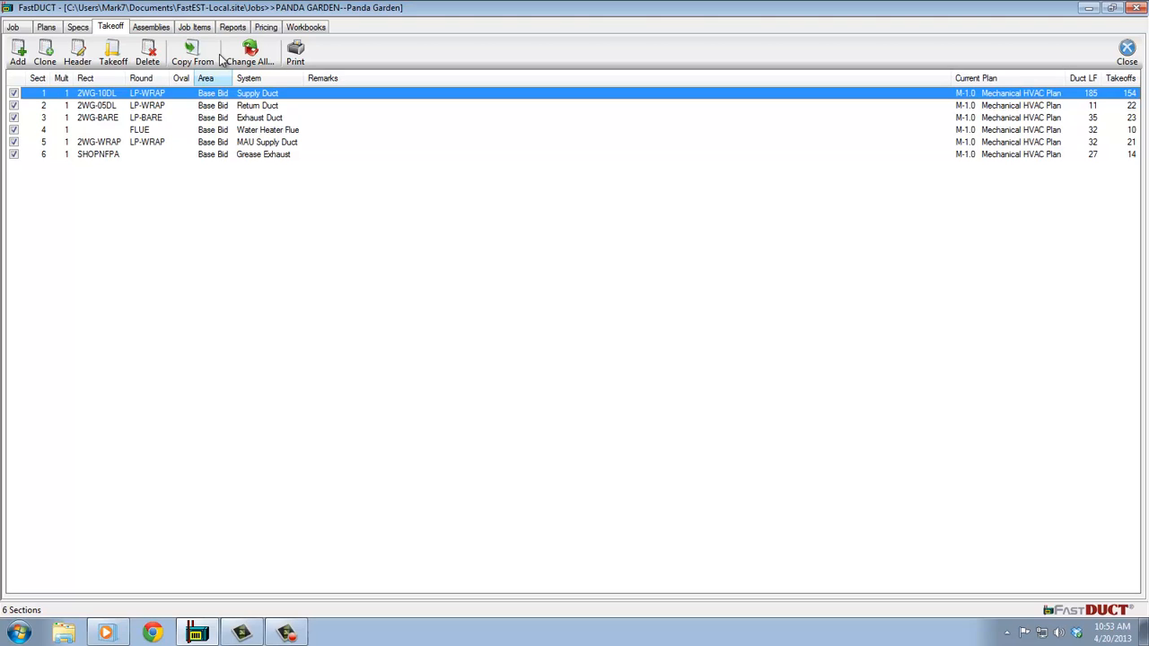
click(231, 28)
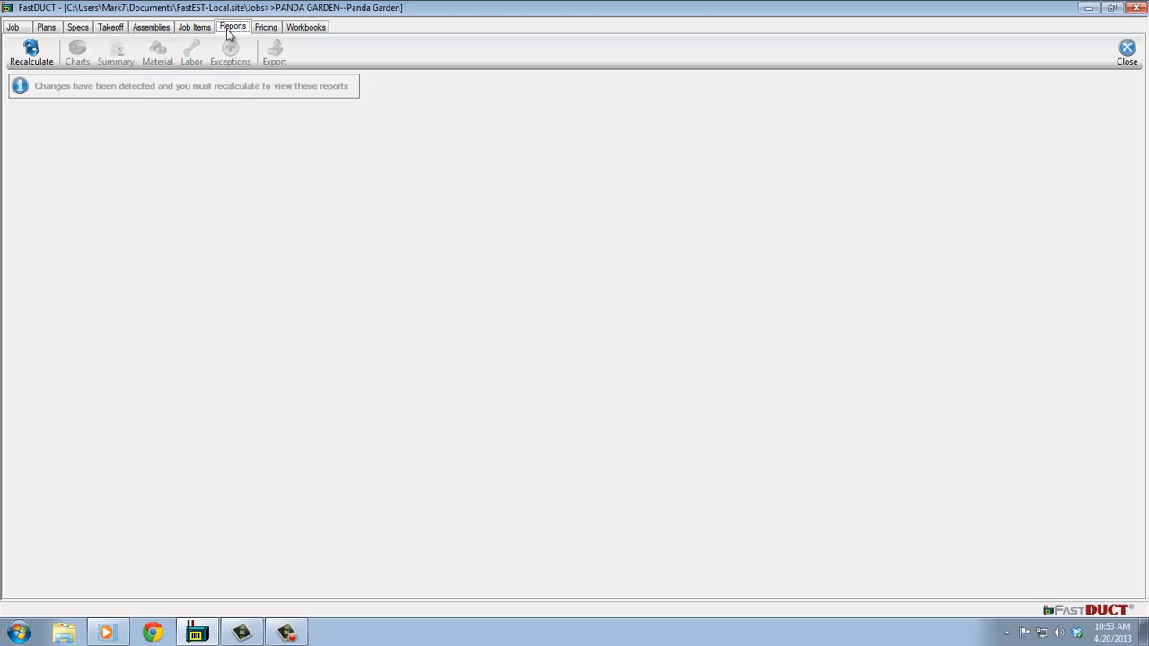
click(31, 52)
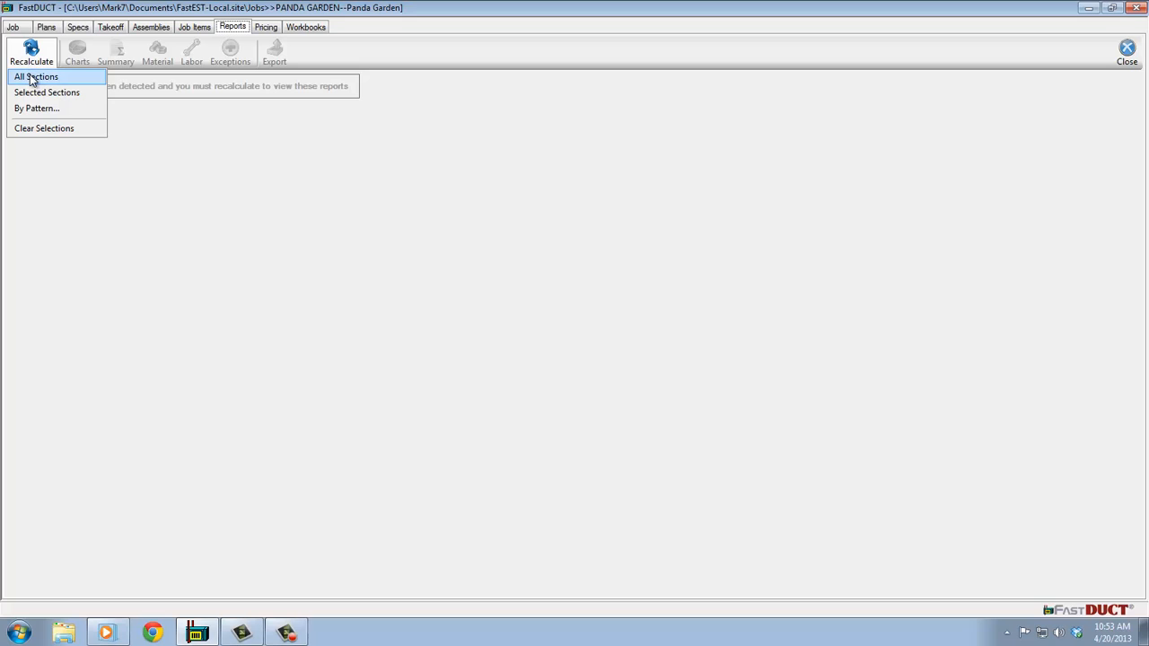
click(33, 79)
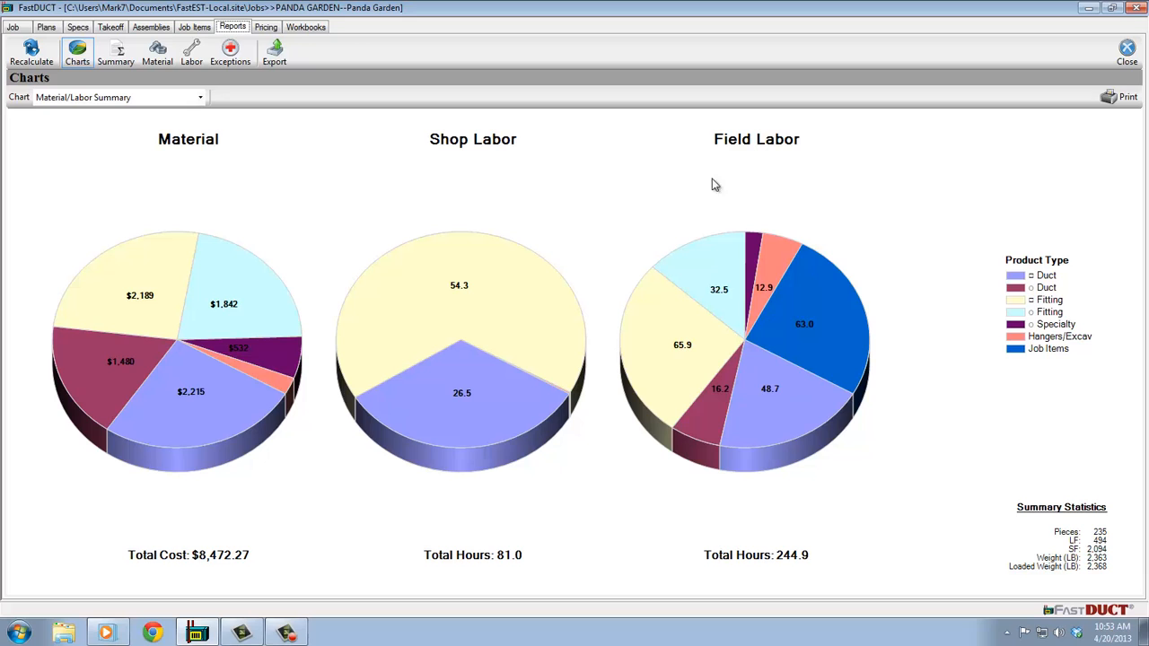
- Review the Material report and the Labor report, switching labor between field and shop
click(165, 56)
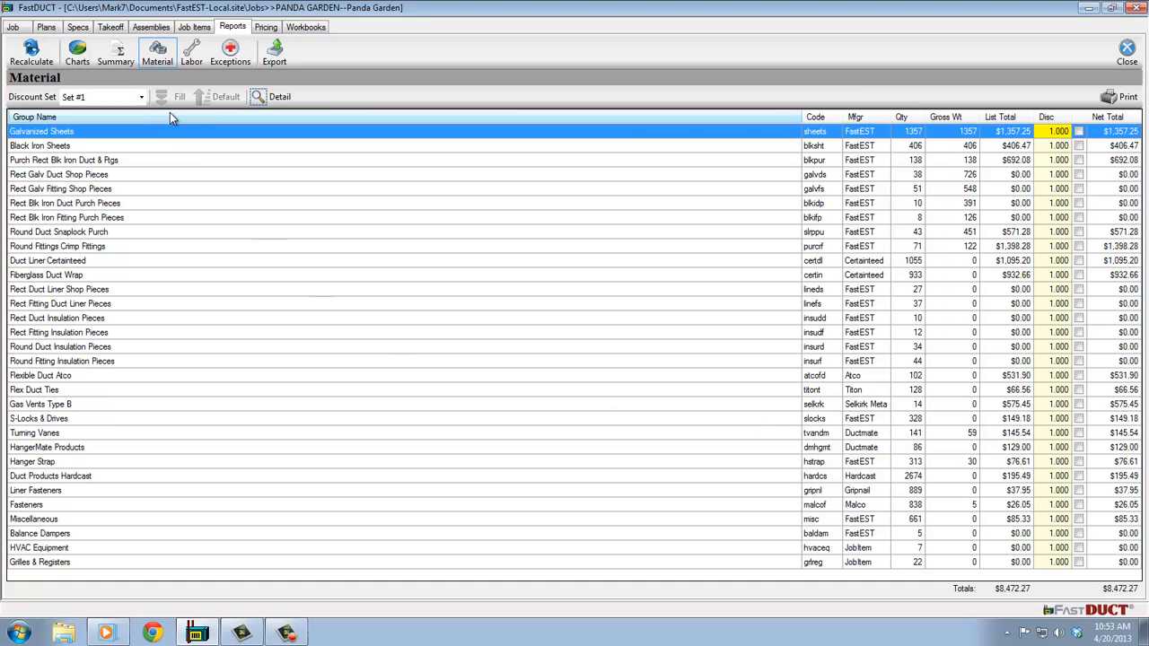
click(192, 57)
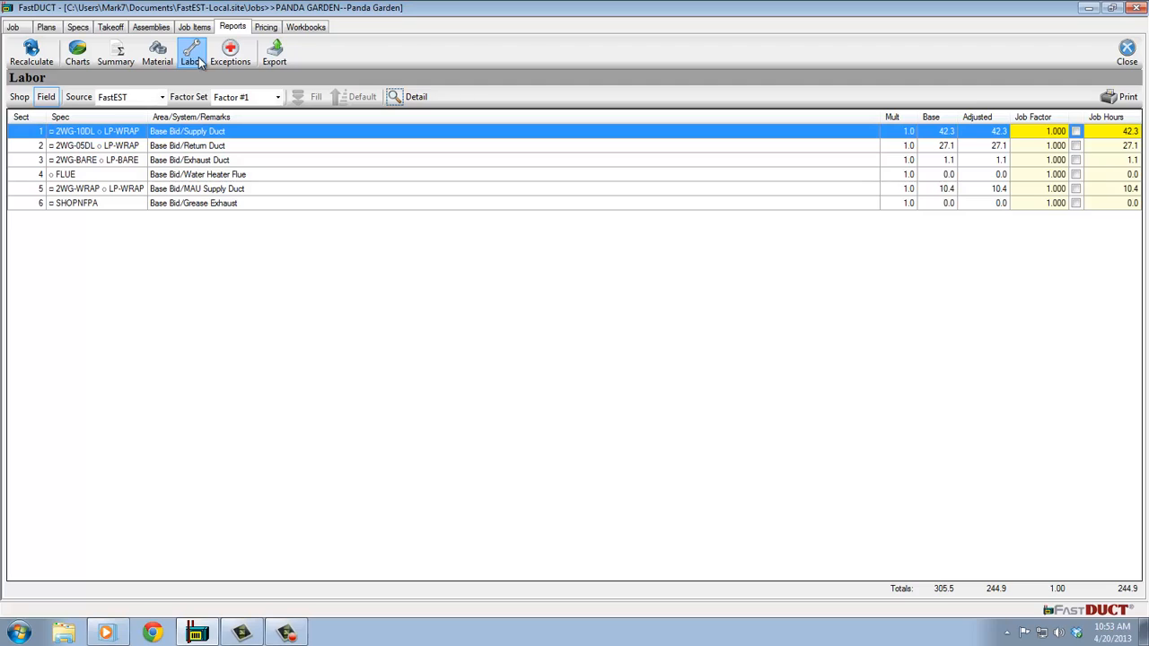
click(18, 97)
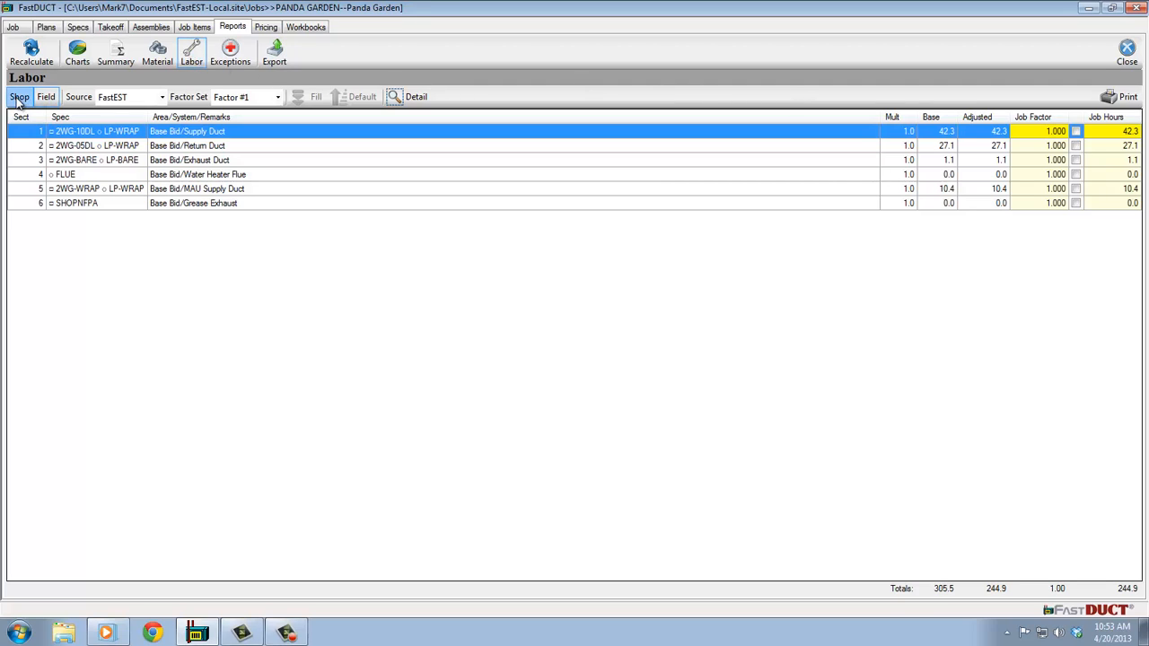
- Switch the Labor report to field labor and set the Supply Duct section's job factor to 1.2
click(46, 97)
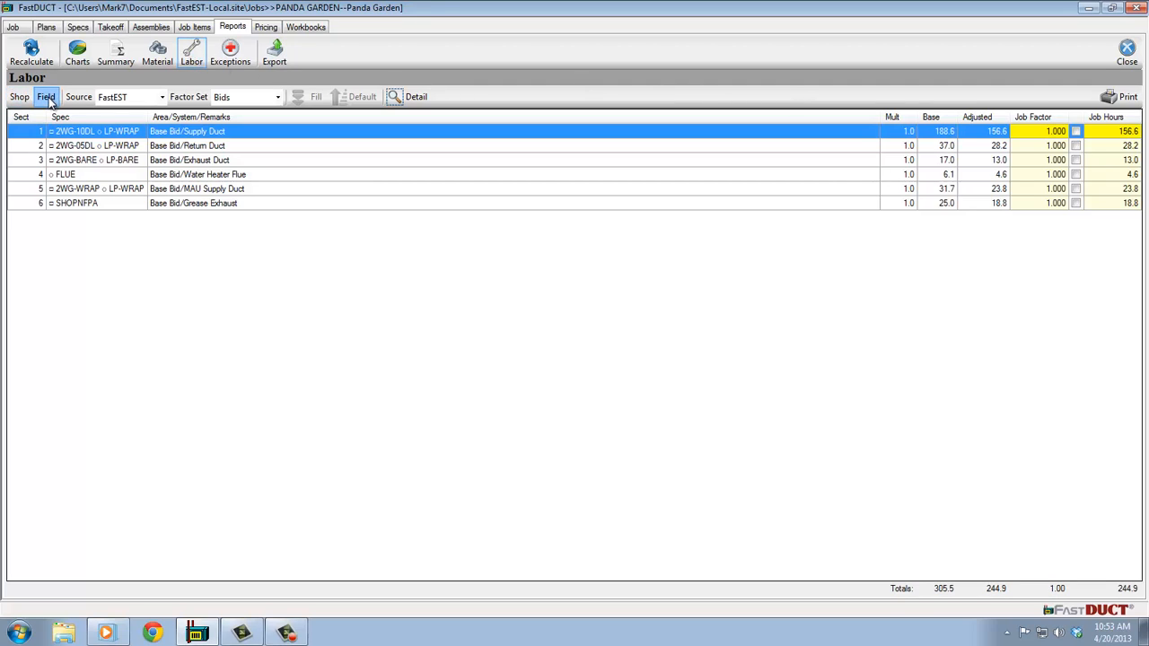
click(1049, 135)
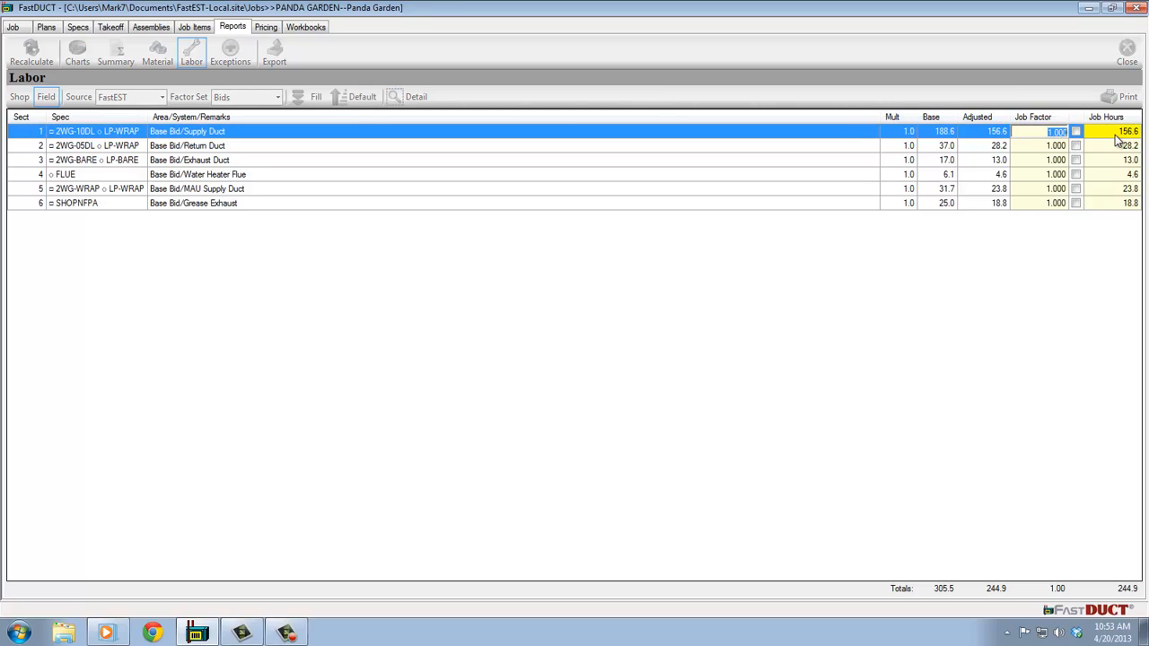
text(1.2)
click(1122, 160)
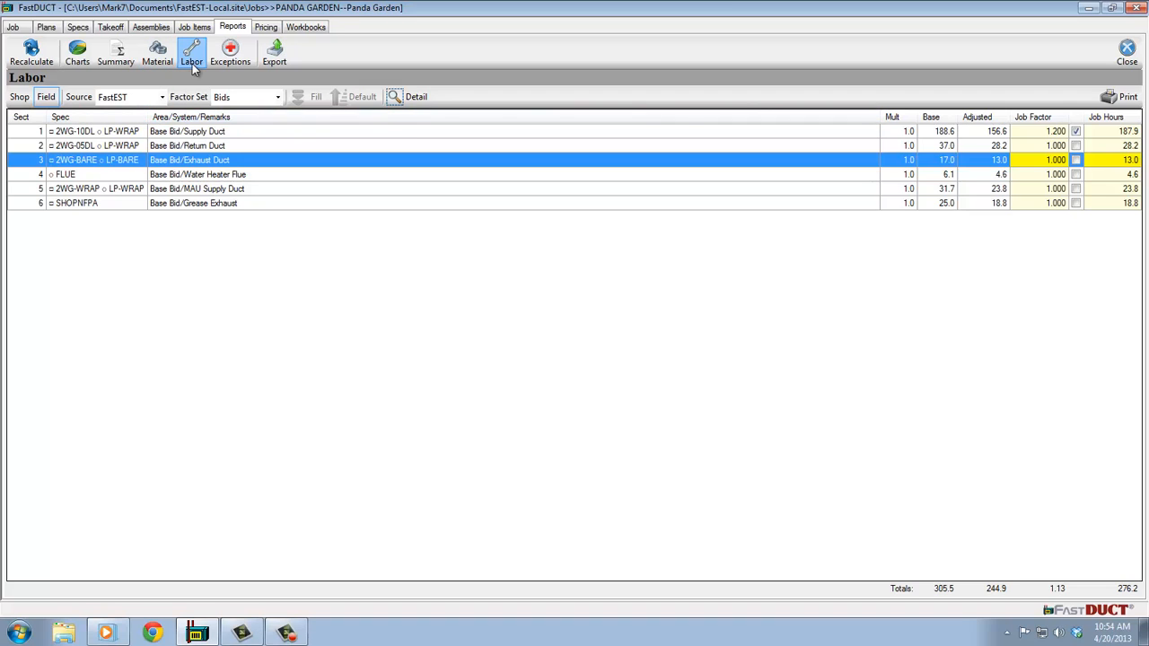
- Create and open a workbook named BaseBid from the DuctMaster.xlsm template with new job data
click(303, 29)
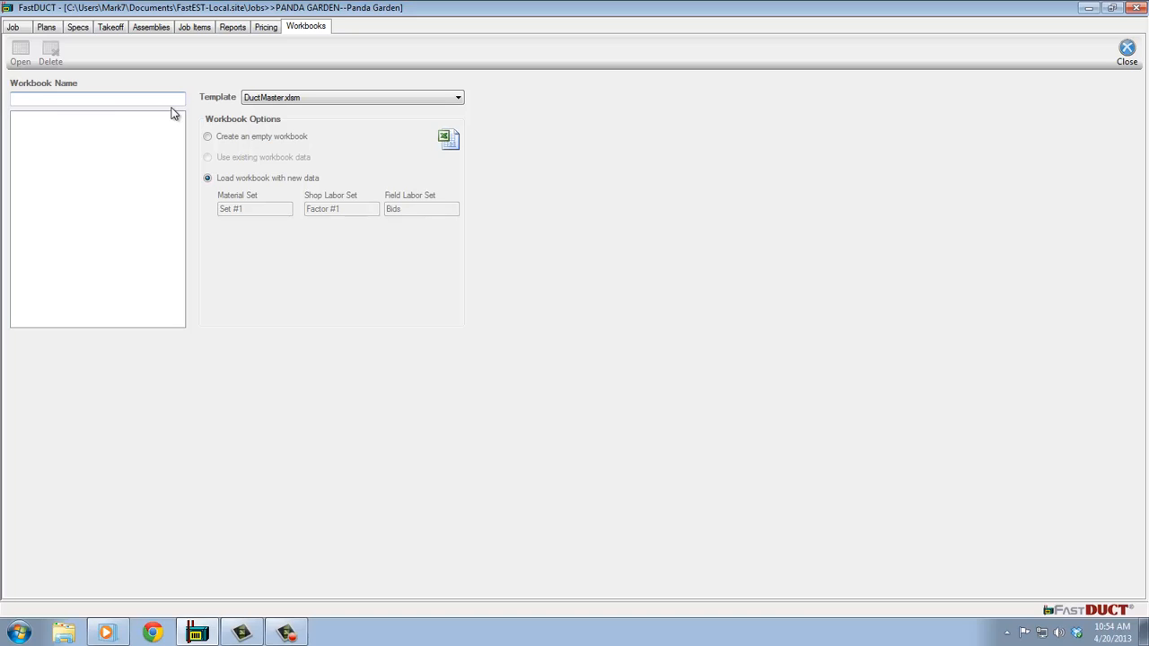
text(BaseBid)
click(20, 52)
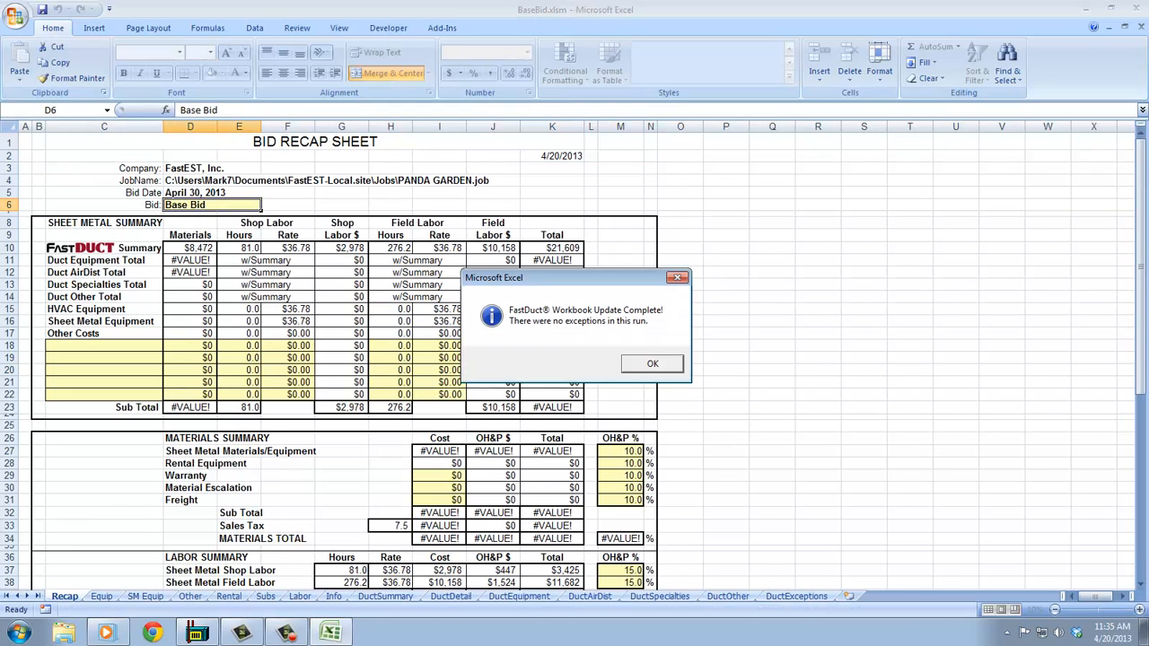
key(Return)
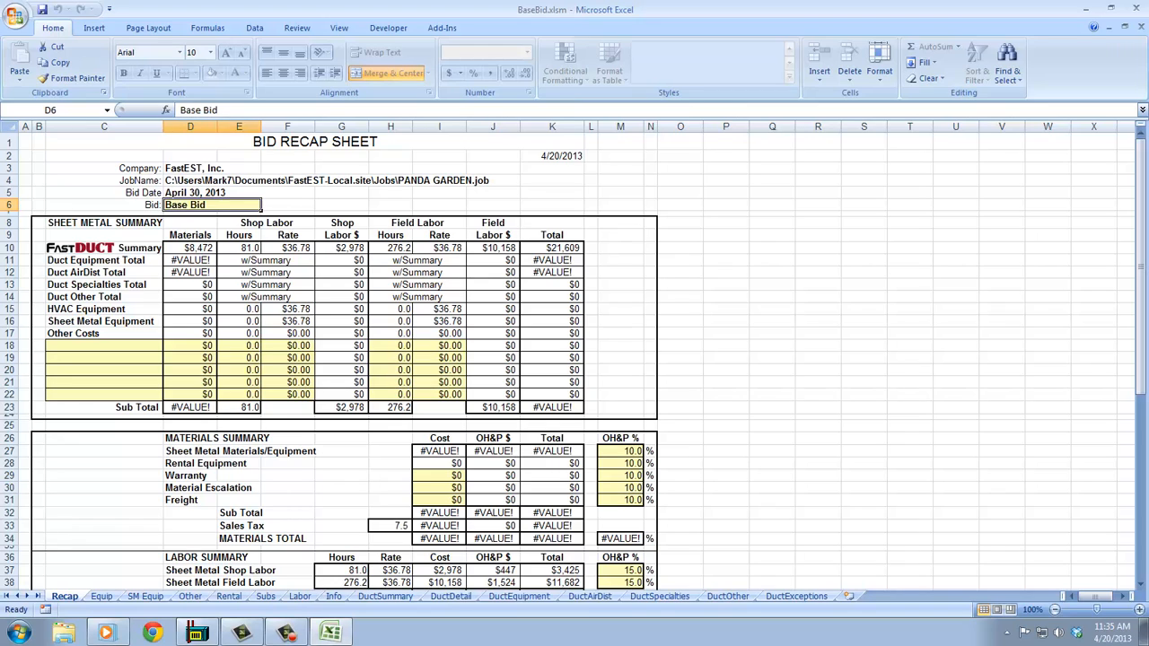
- On the DuctEquipment sheet, turn on Expanded View and enter quoted totals of 900 for MAU and 8400 for RTU
click(11, 247)
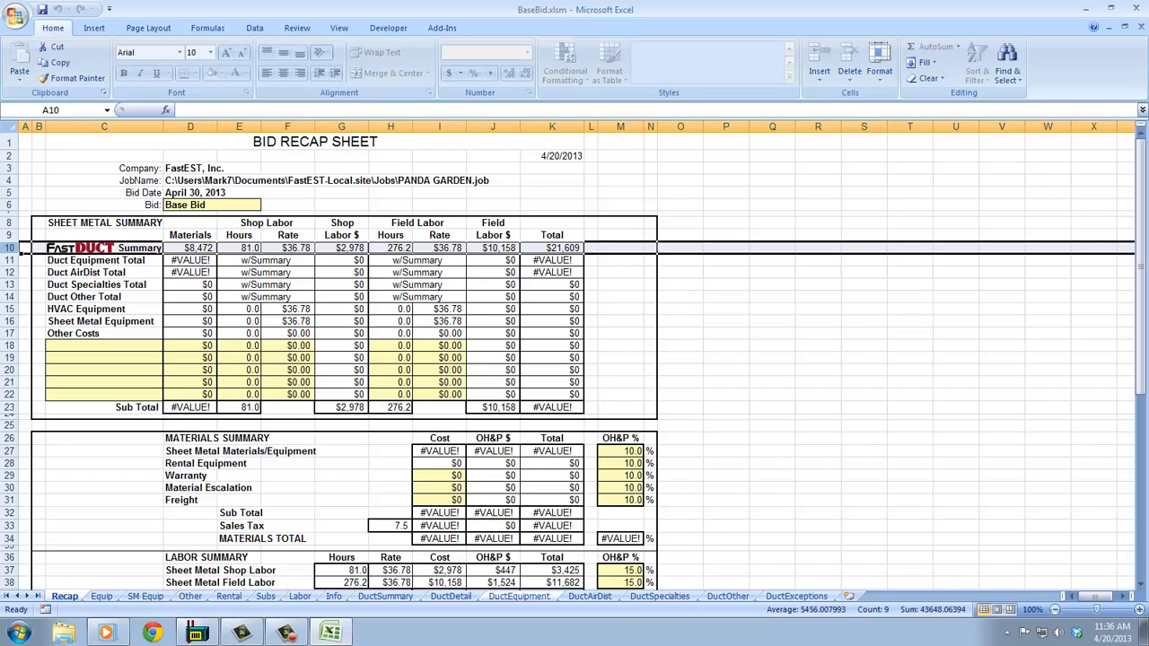
click(519, 596)
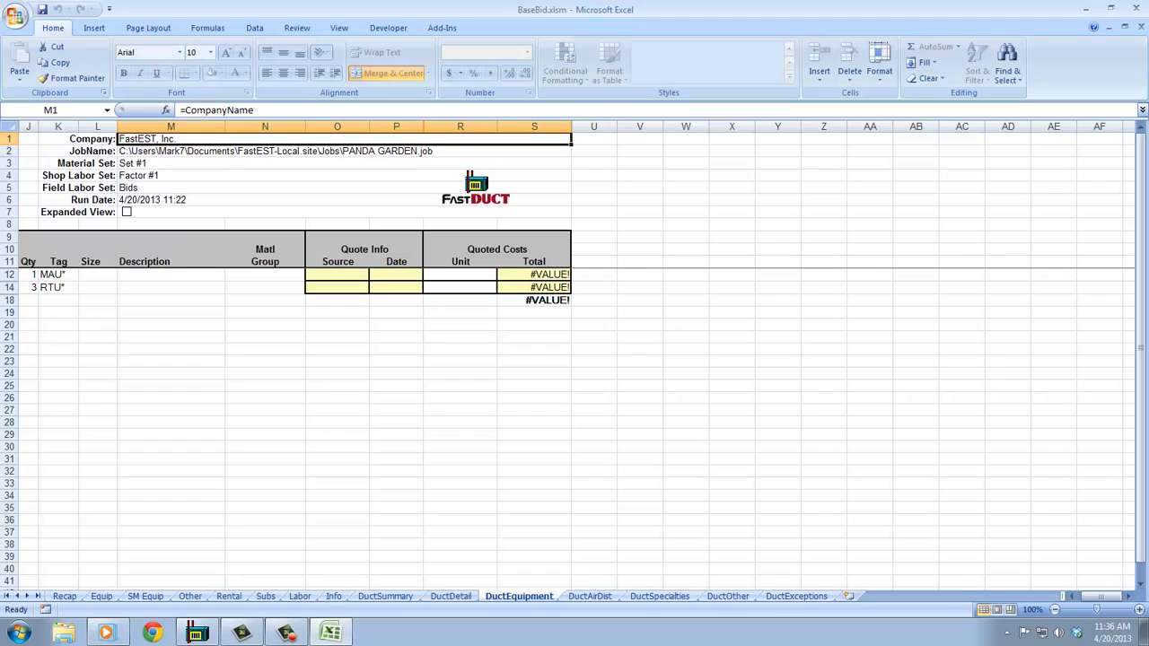
click(126, 212)
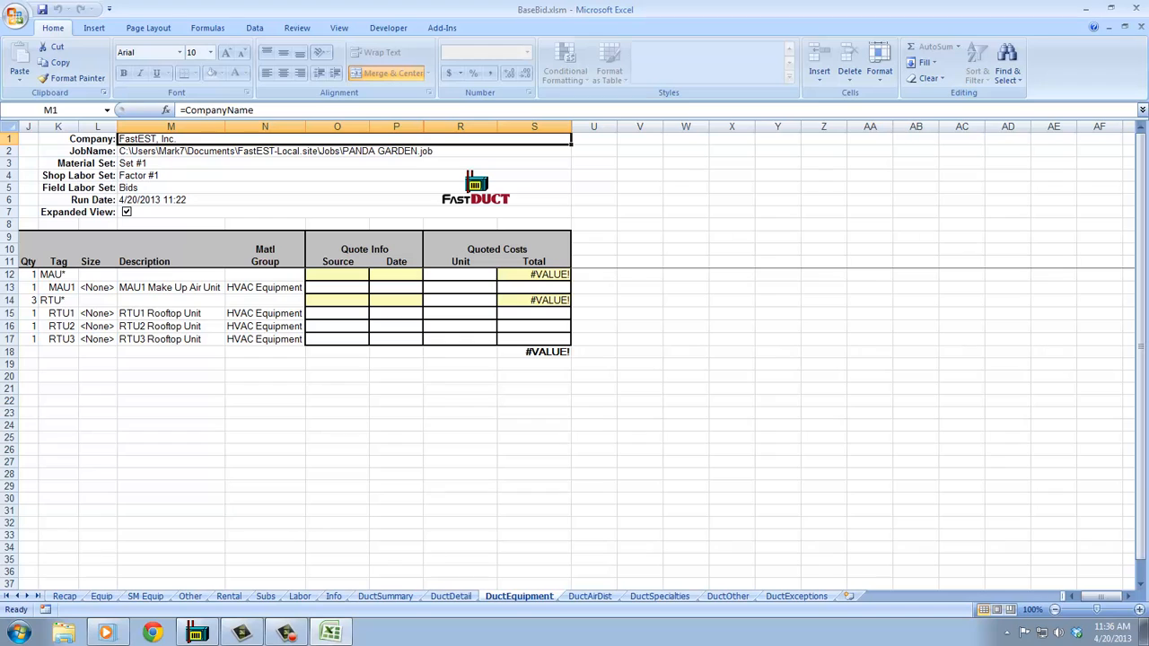
click(565, 274)
text(900)
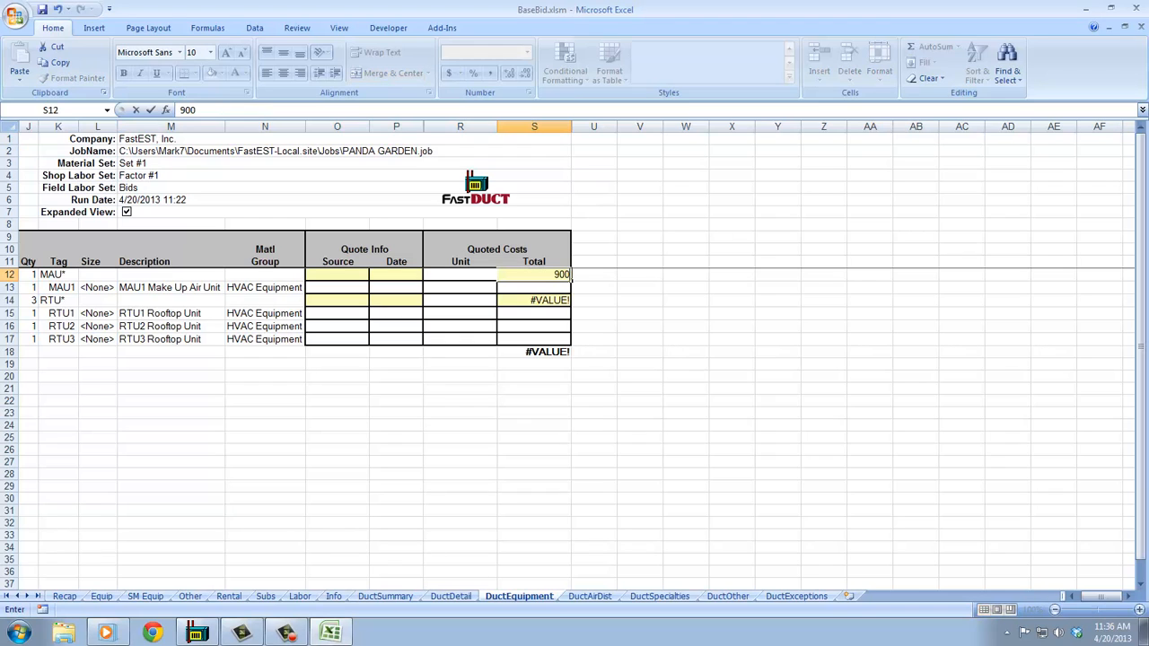
key(Return)
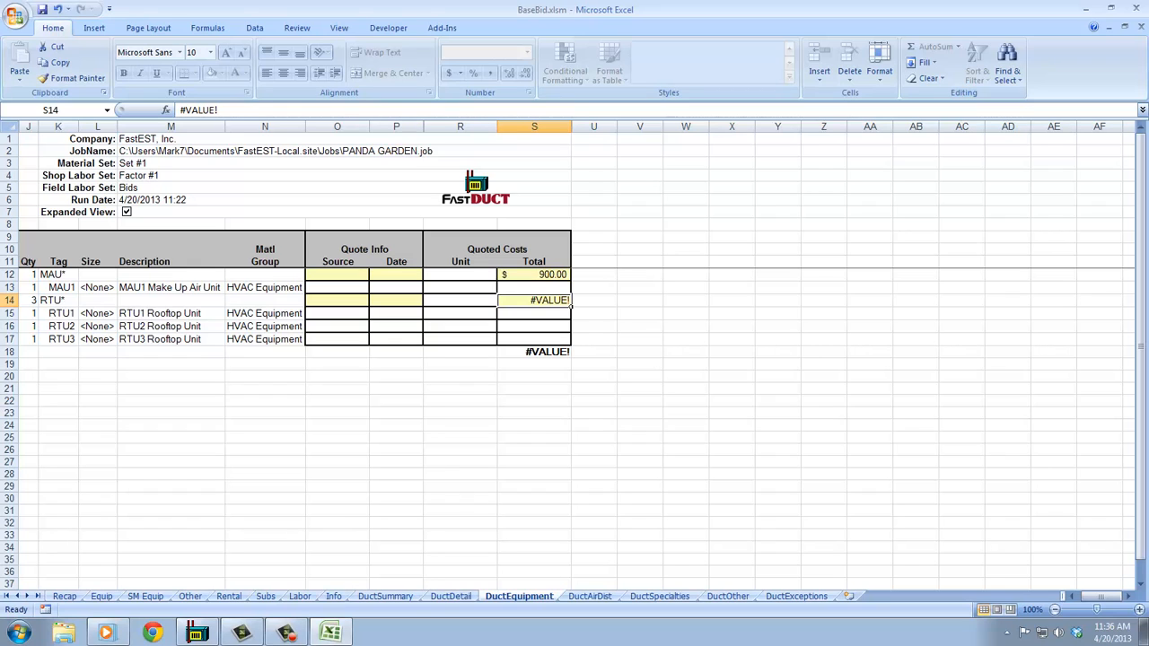
text(8400)
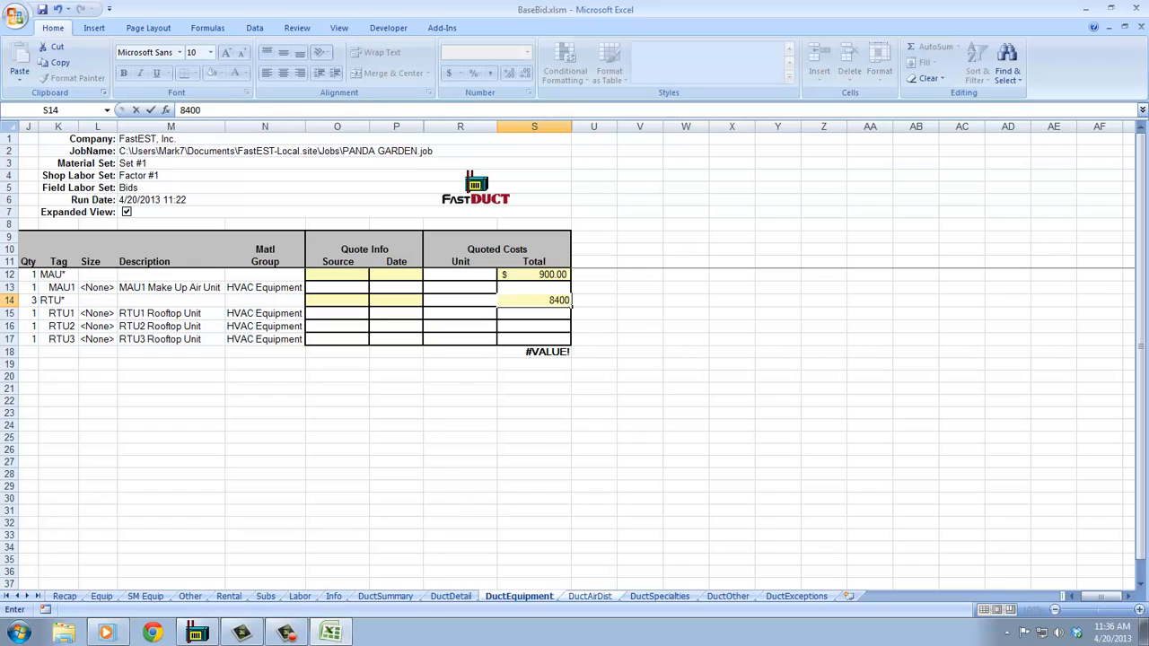
- On the DuctAirDist sheet, enter quoted totals of 120 for balance dampers, 750 for roof fans and 860 for diffusers
key(ctrl+Page_Down)
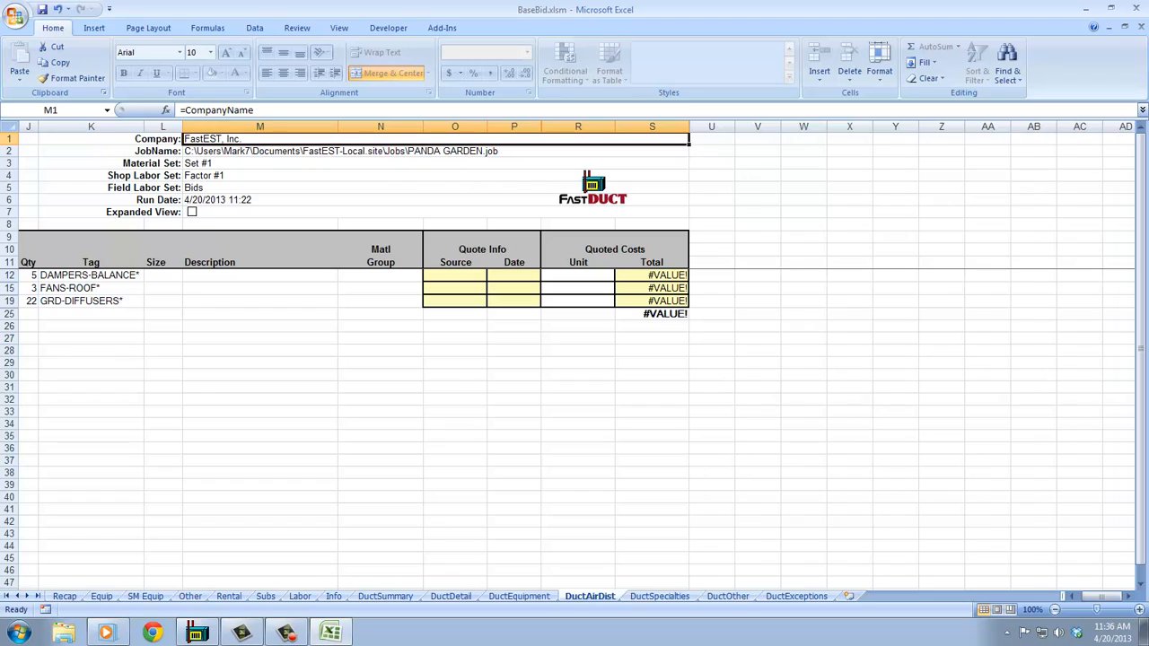
click(686, 277)
text(120)
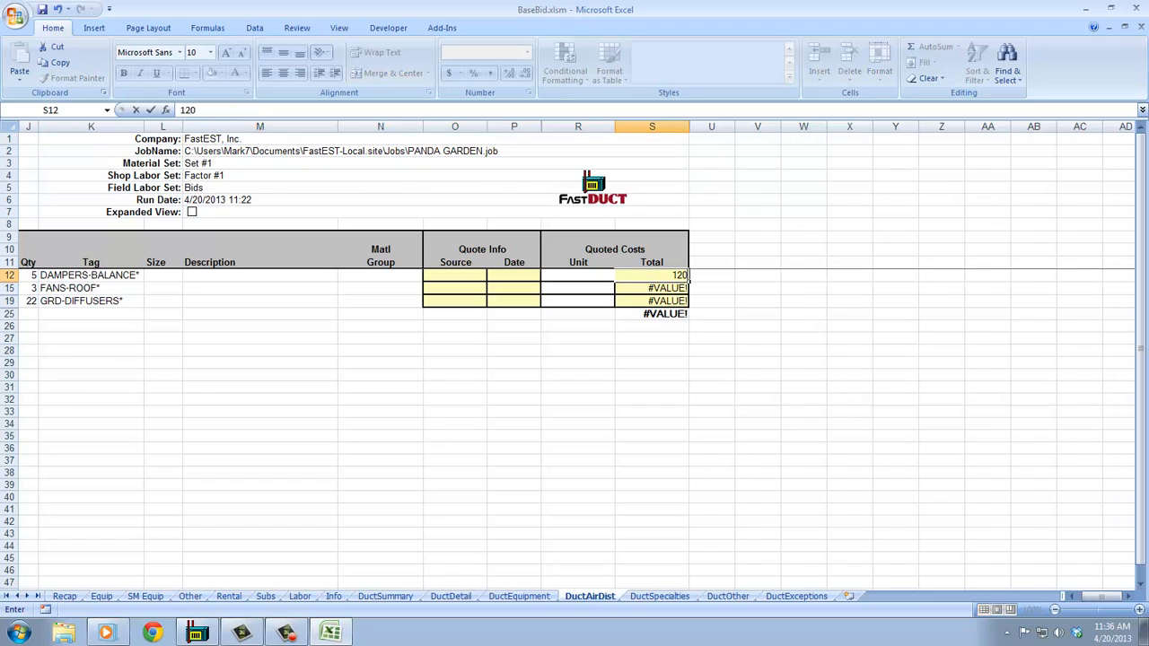
key(Return)
text(750)
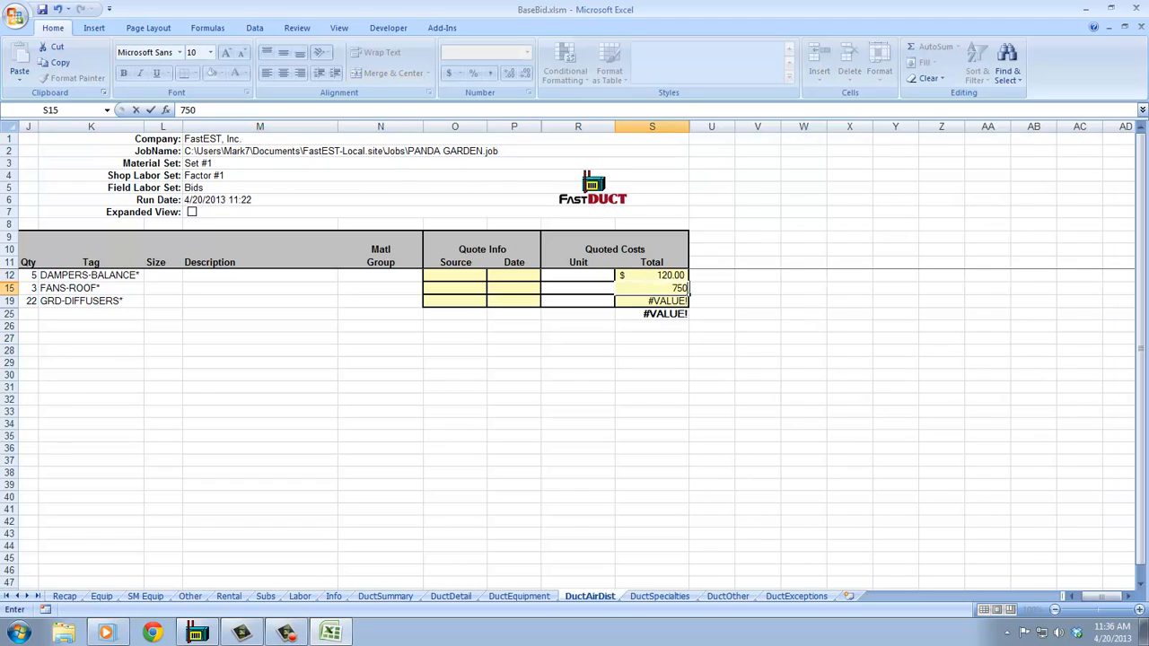
key(Return)
text(860)
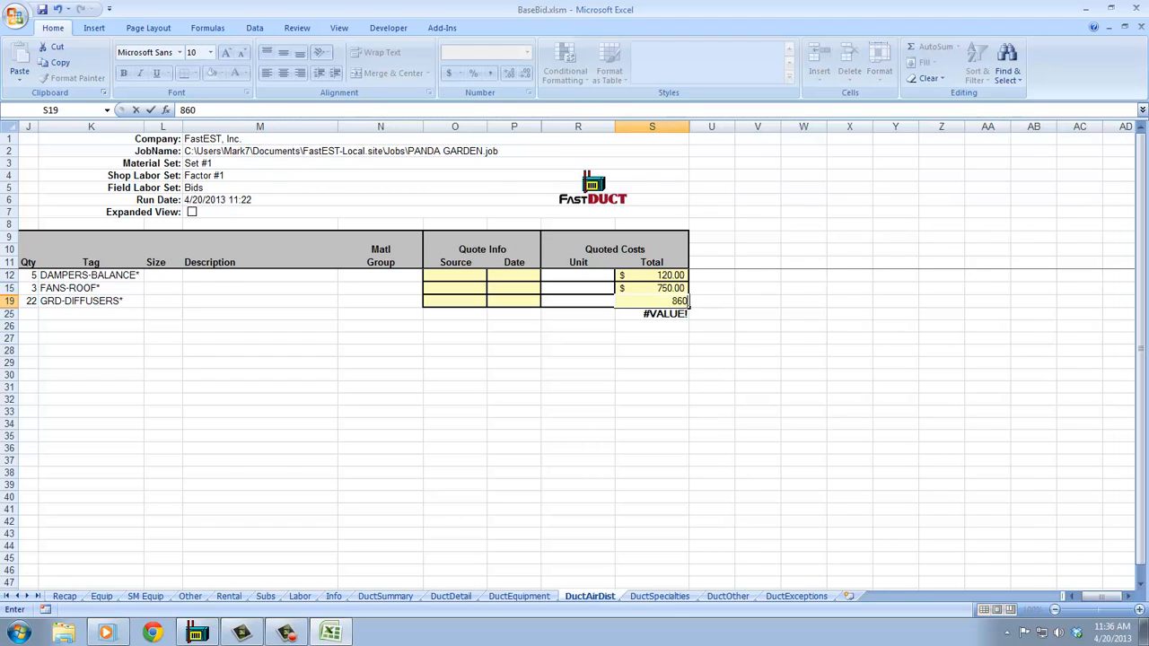
key(Return)
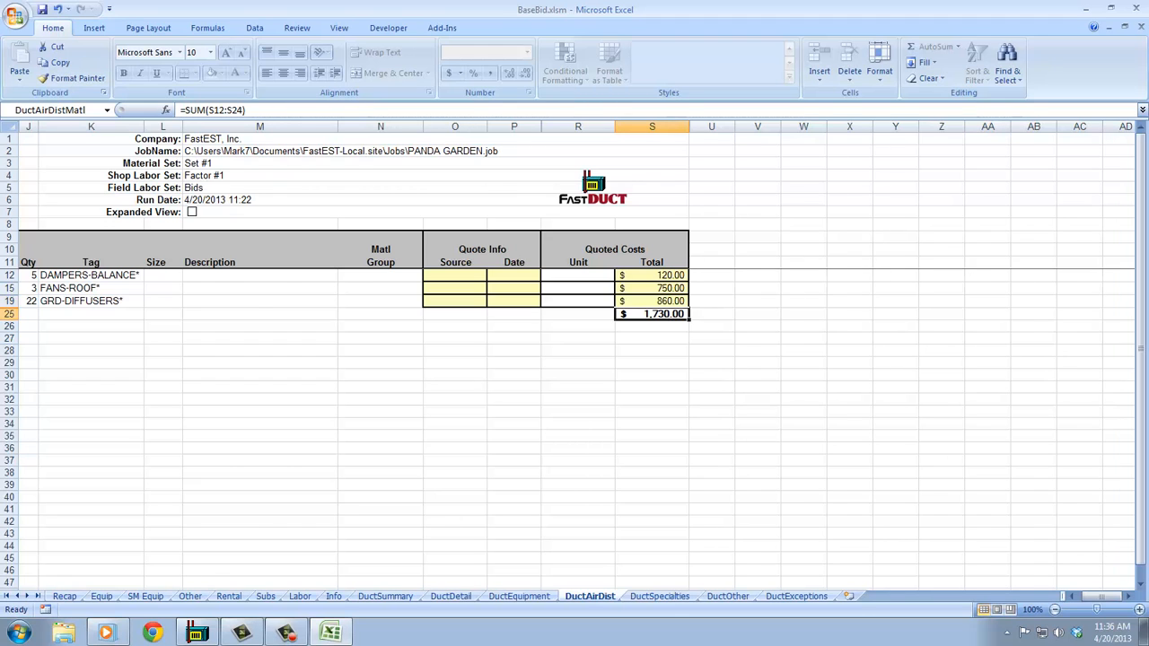
- Review the updated Recap sheet totals and the Other Job Costs sheet
click(65, 596)
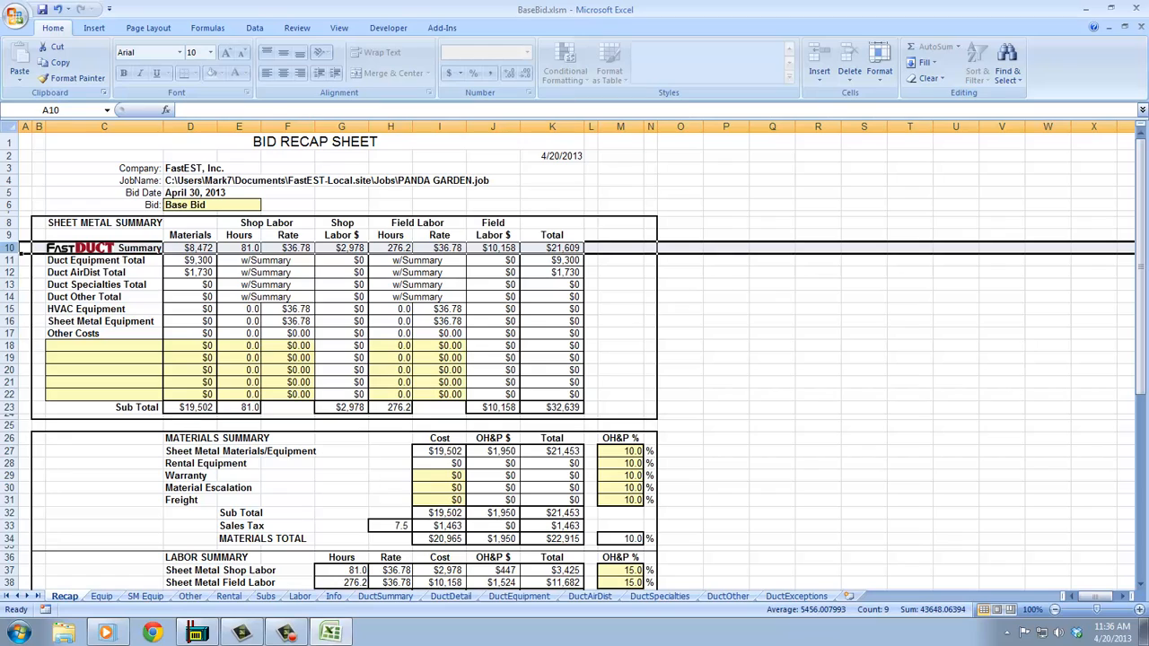
click(213, 262)
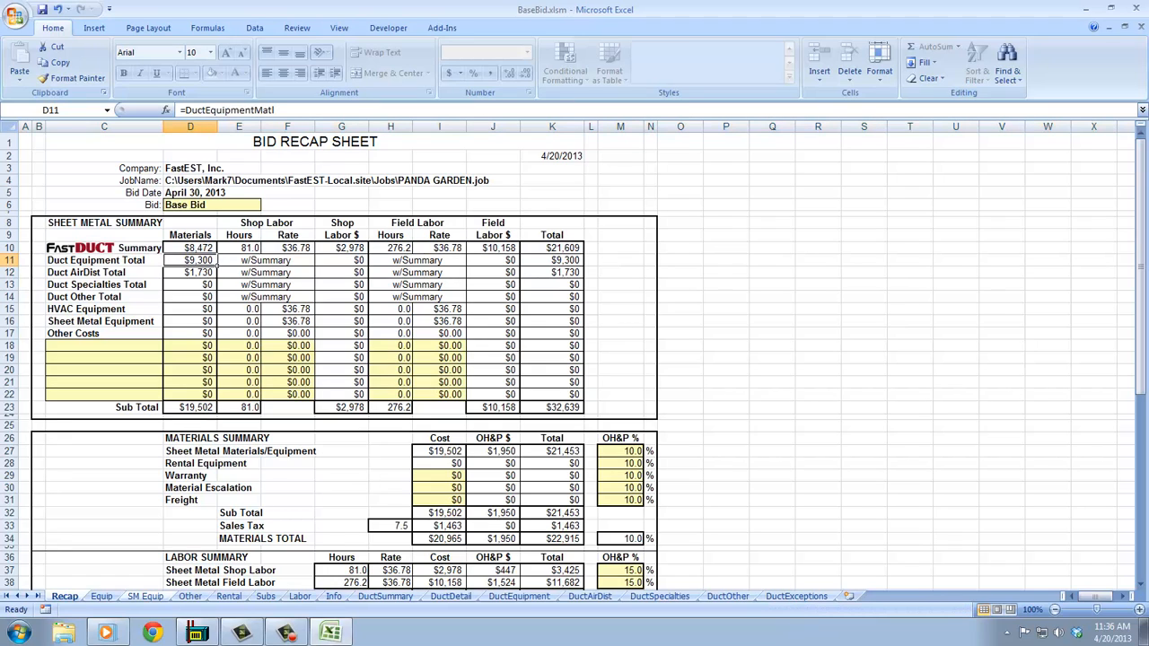
click(190, 596)
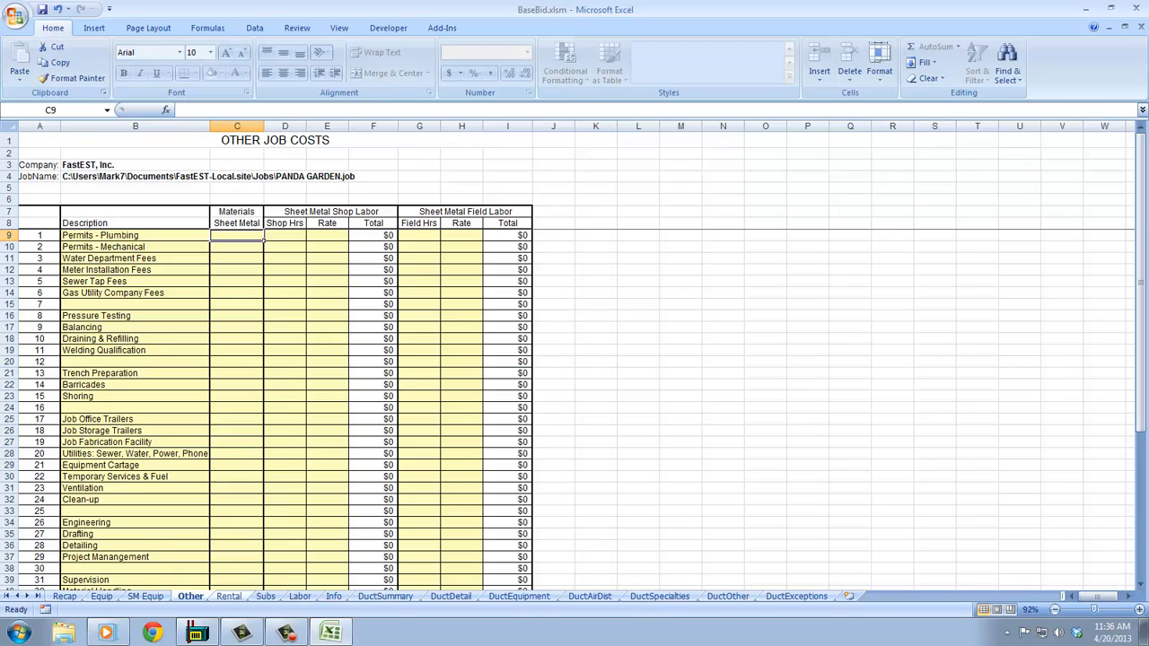
- On the Equipment Rental sheet, enter a Scissor Lift rental of 2 months at a monthly rate of 750
click(229, 597)
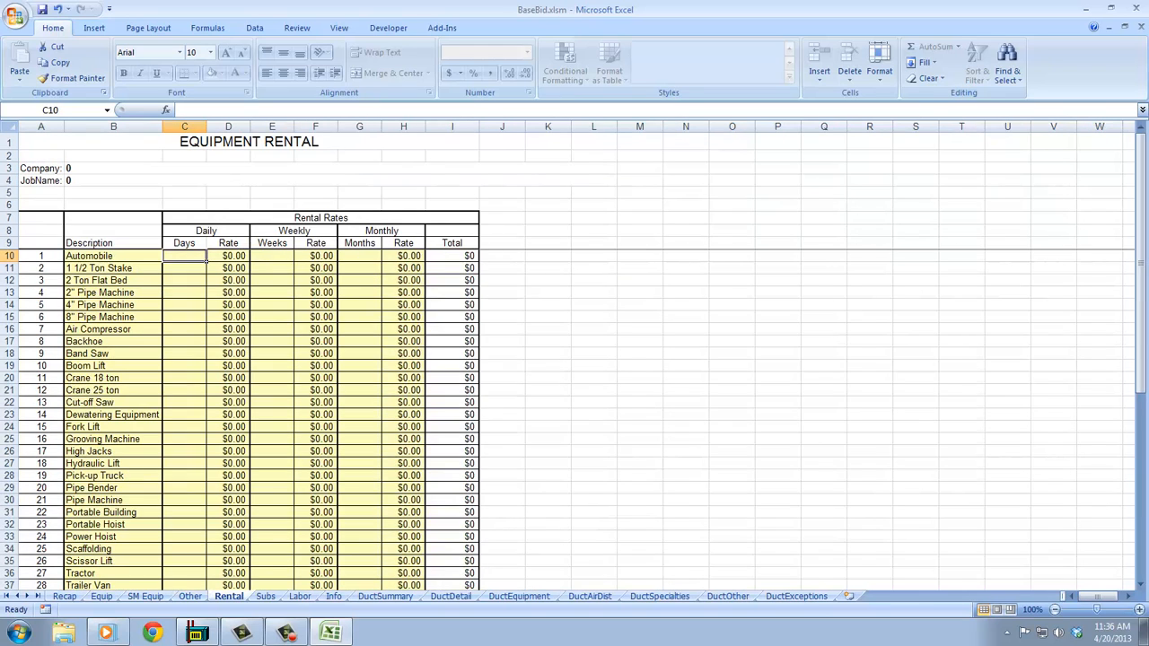
click(359, 561)
text(2)
click(424, 564)
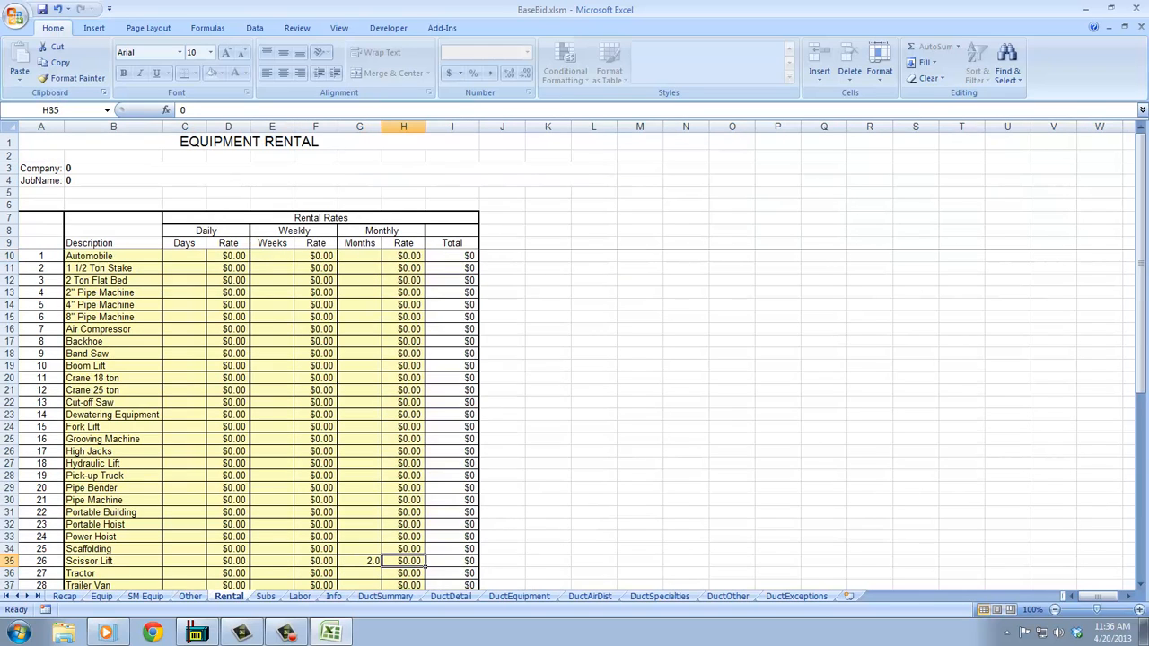
text(750)
click(424, 551)
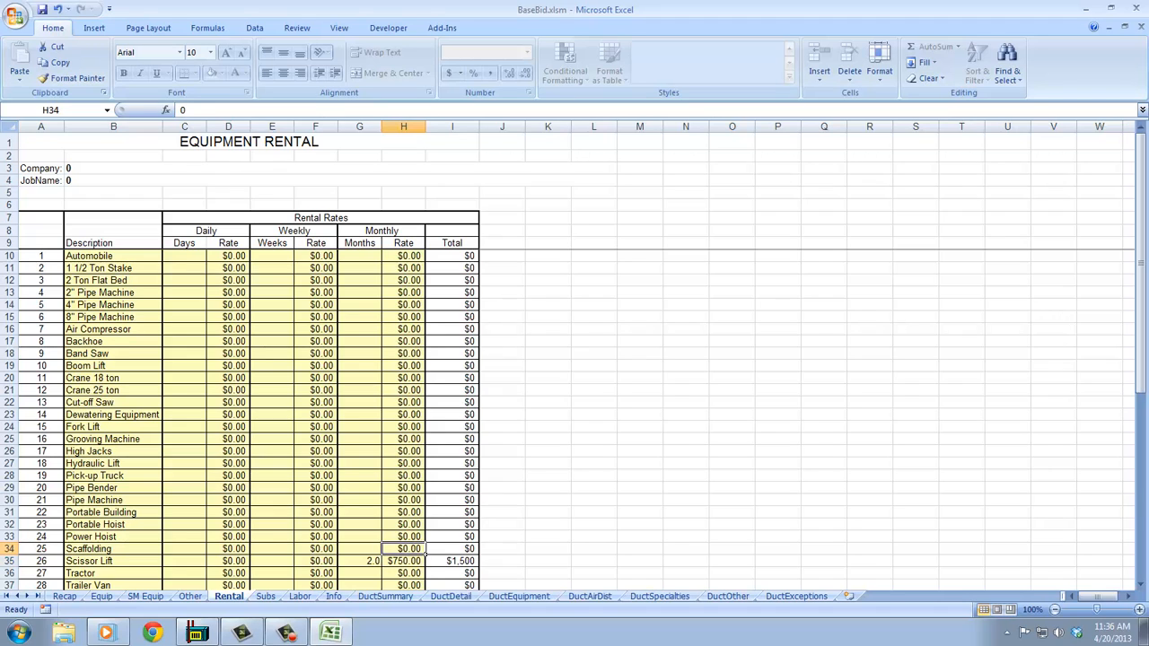
- On the Subcontractors sheet, enter total prices of 1600 for Test & Balance and 3200 for Insulation
click(265, 596)
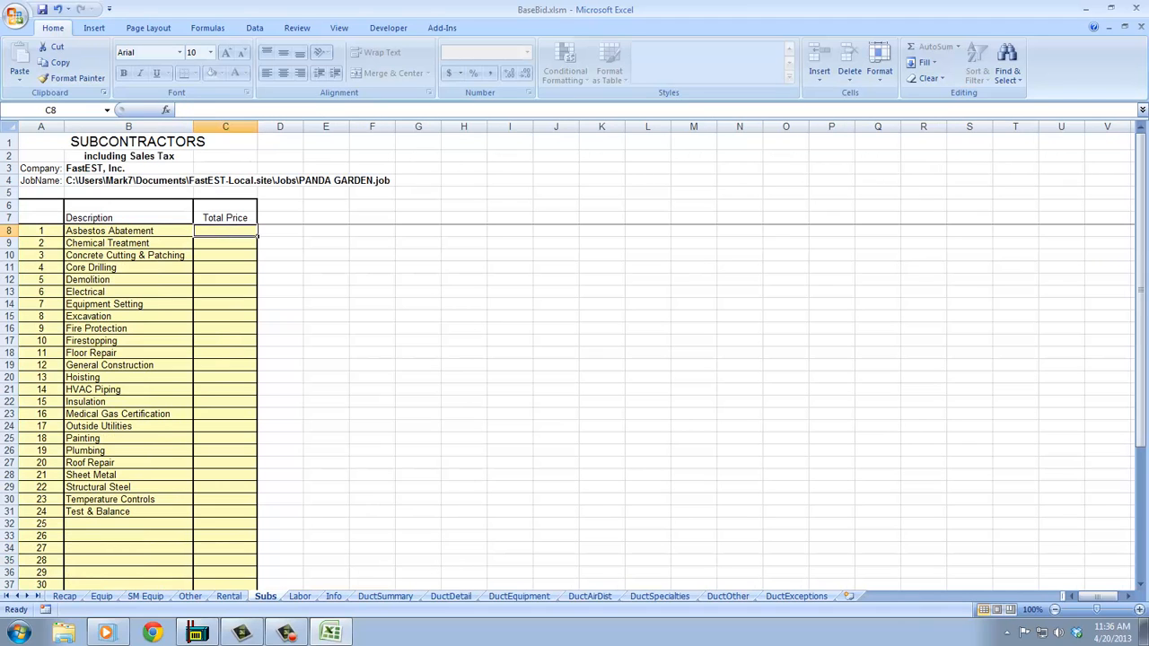
click(225, 512)
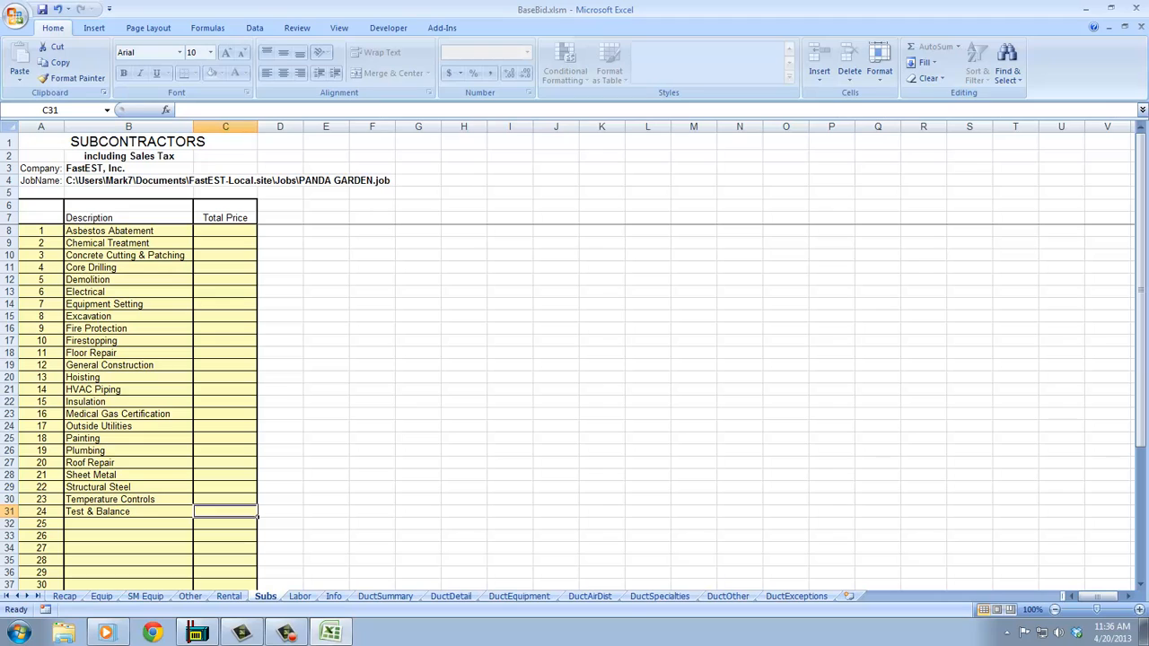
text(1600)
key(Up)
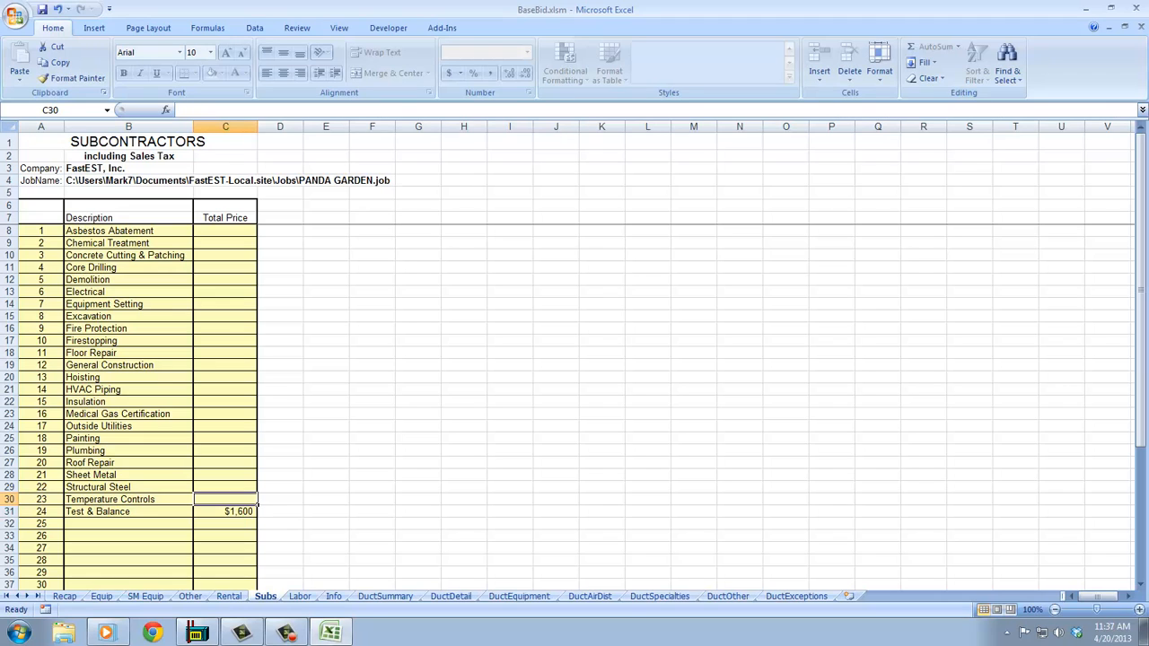
click(226, 402)
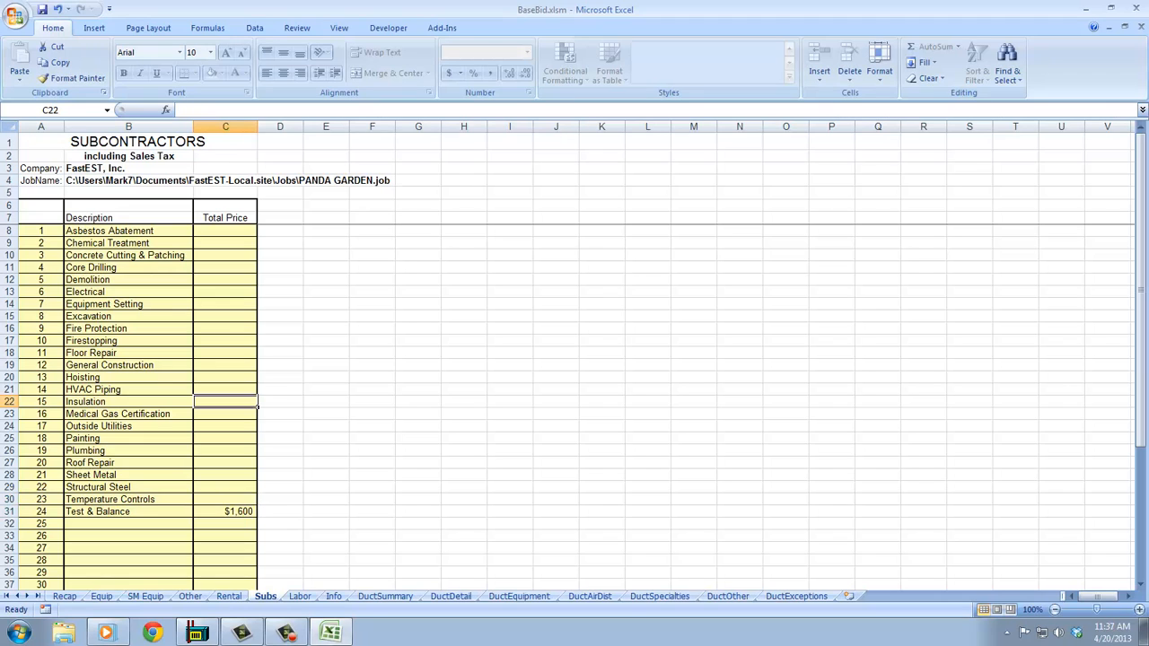
text(3,200)
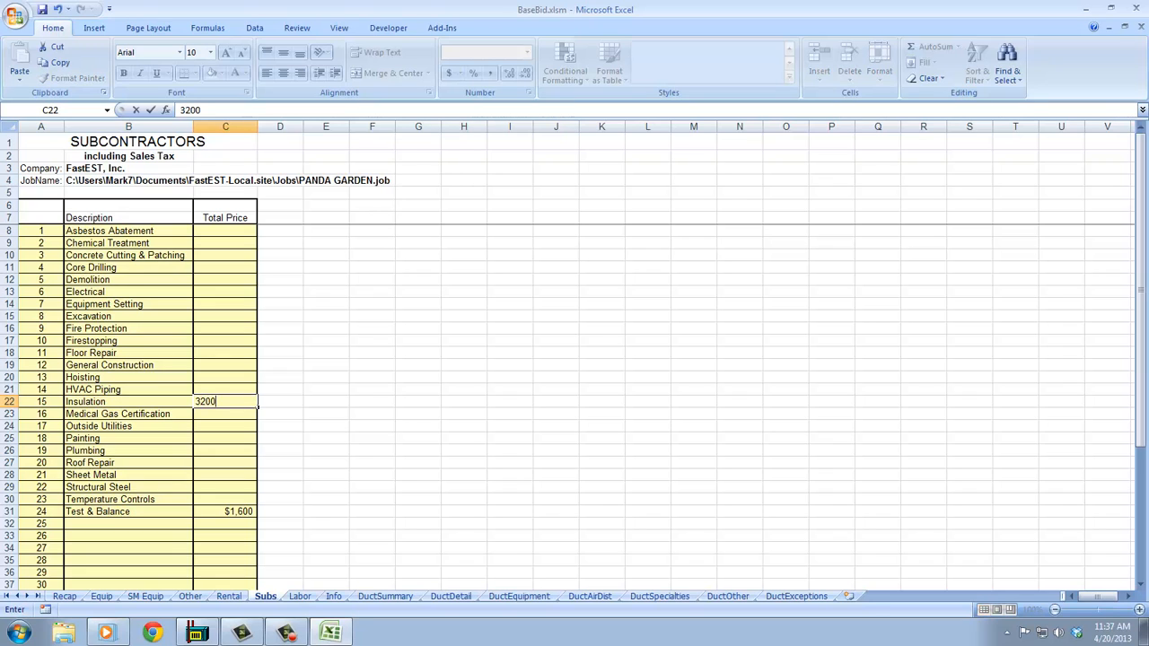
key(Up)
- Review the Labor Rates and Job Information sheets
key(ctrl+Page_Down)
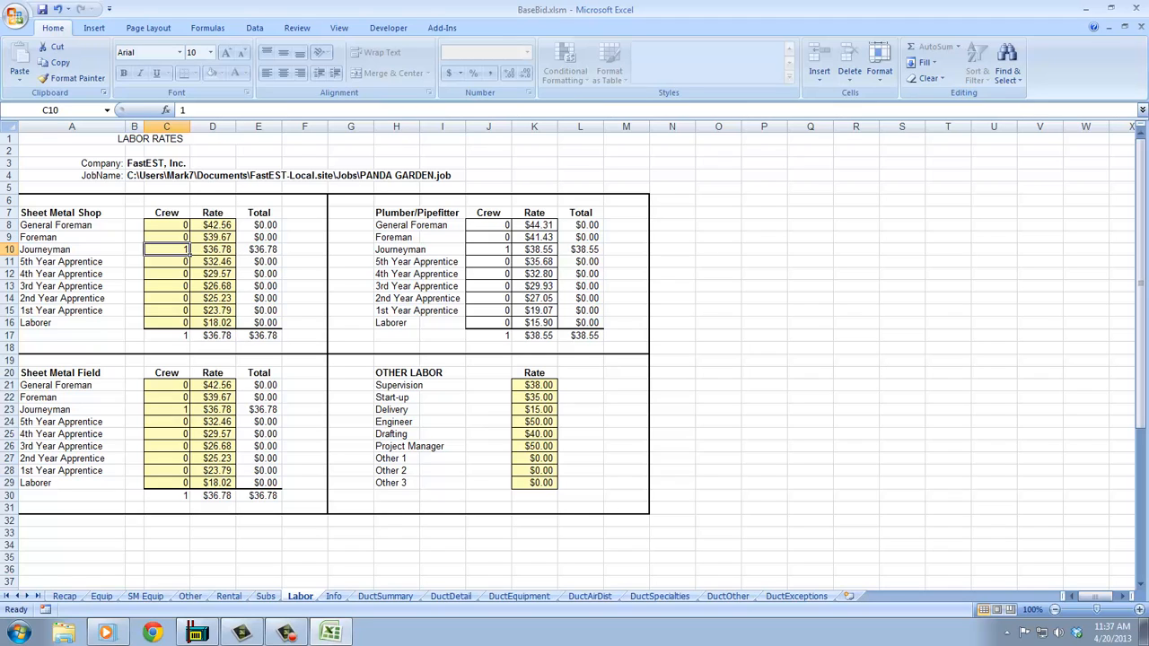
key(ctrl+Page_Down)
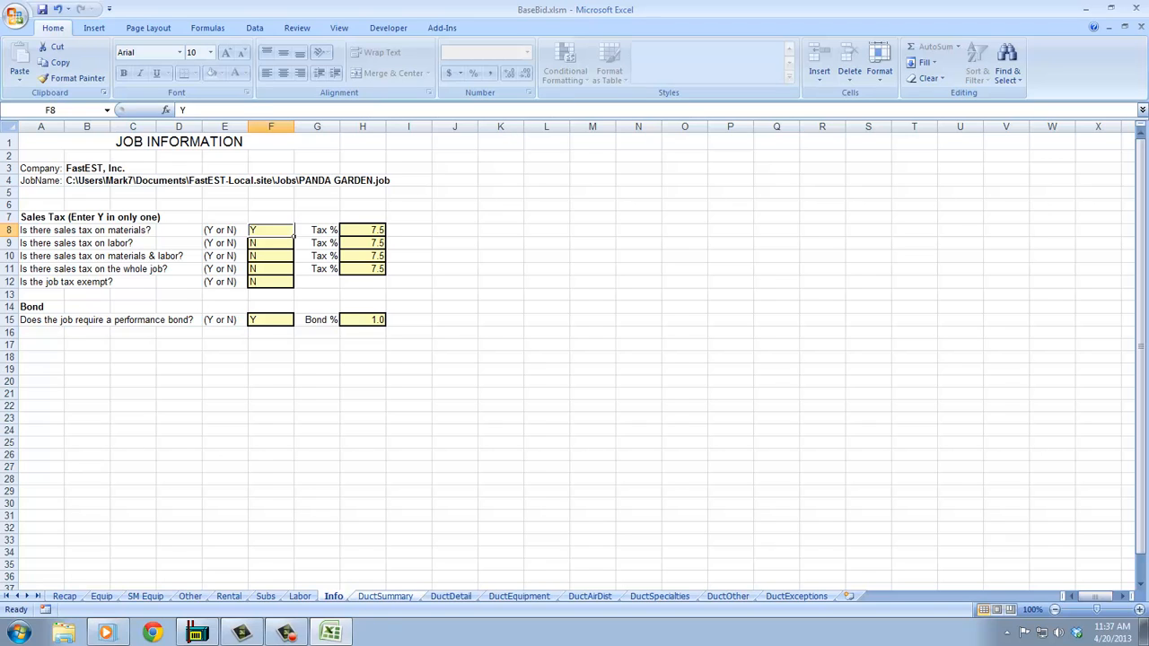
click(386, 596)
- Sort the DuctDetail sheet By Spec Condensed
click(451, 596)
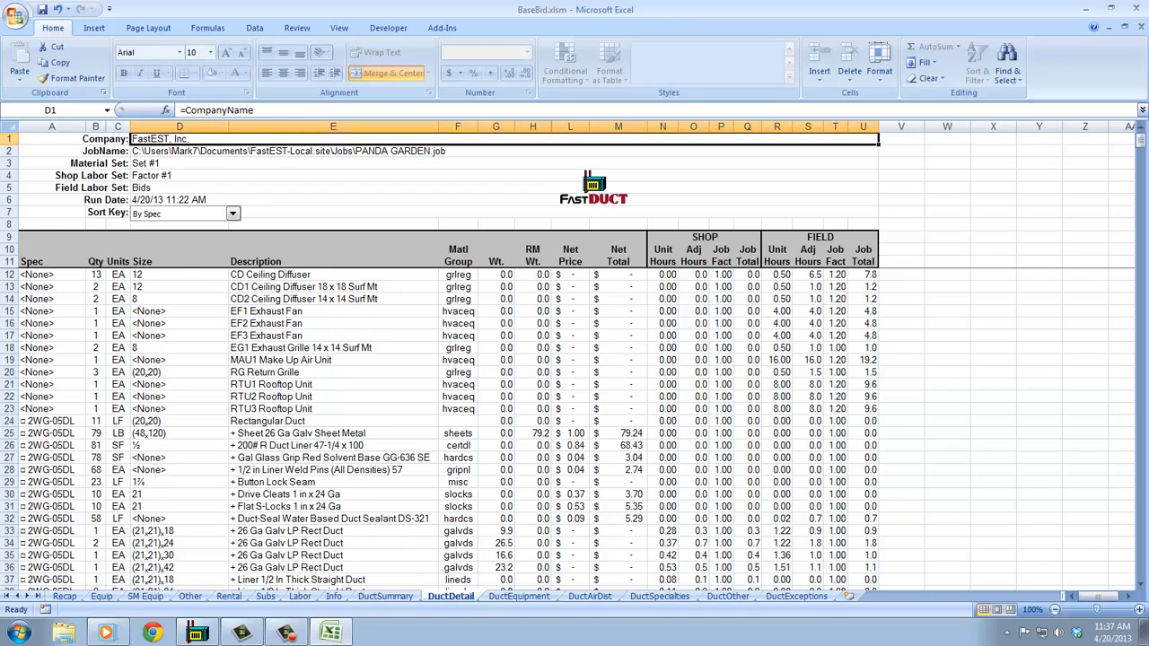
click(232, 213)
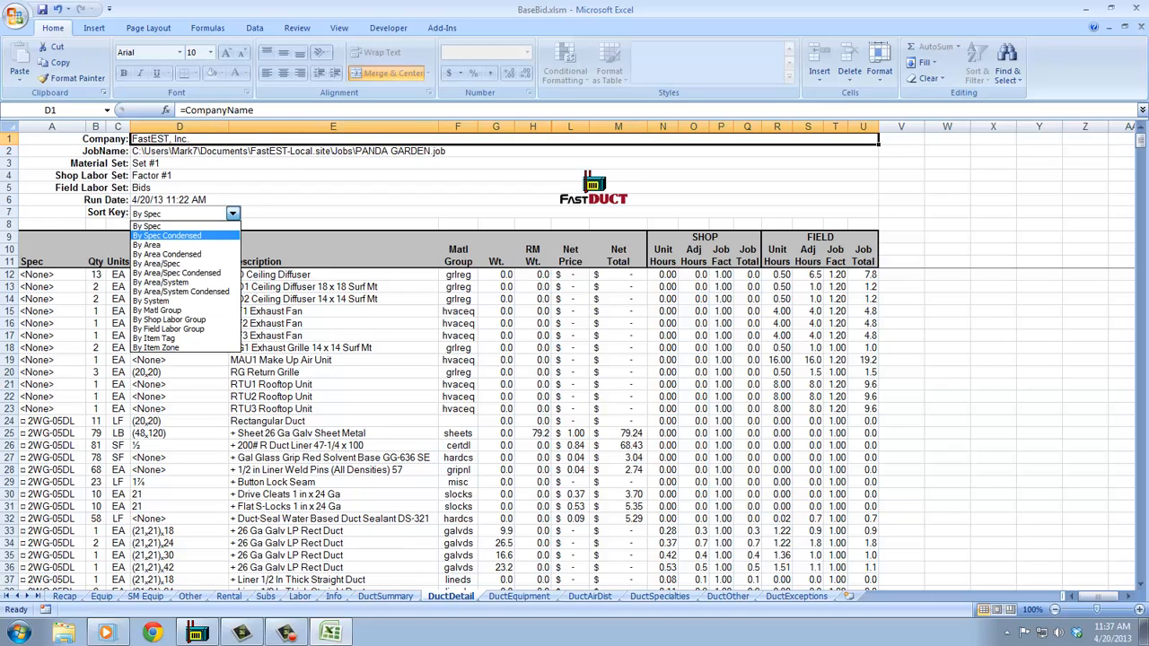
click(168, 235)
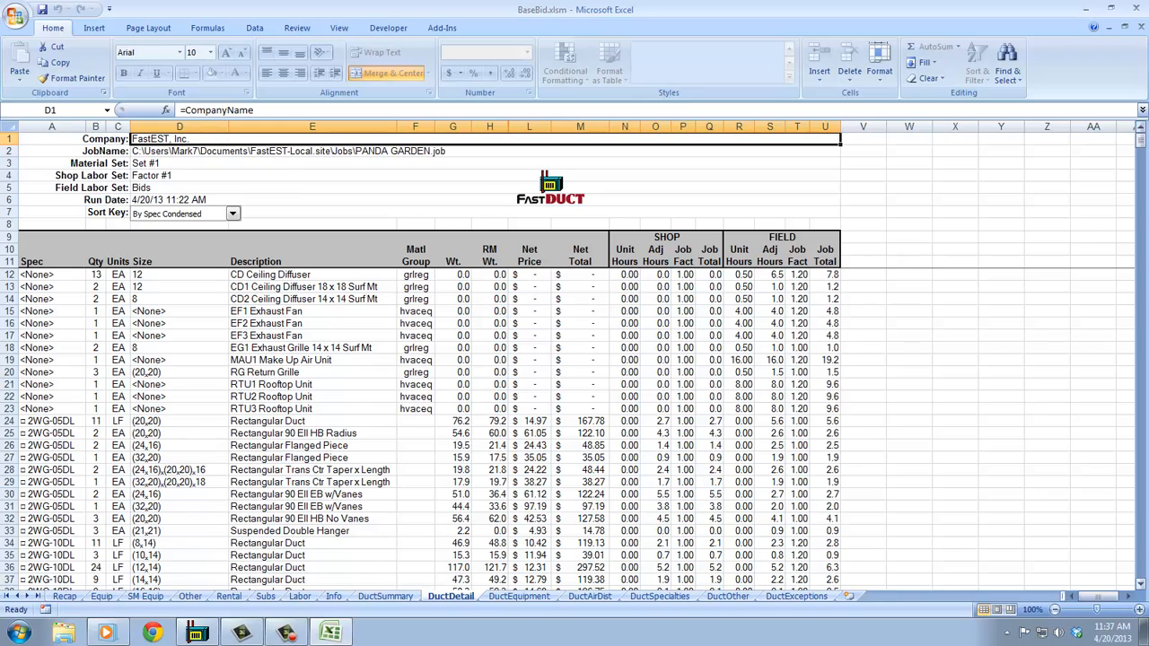
mouse_move(1139, 140)
mouse_down()
mouse_move(1140, 154)
mouse_move(1140, 140)
mouse_up()
- Sort the DuctSummary sheet By Field Labor Group and return to the Recap sheet
key(ctrl+Page_Up)
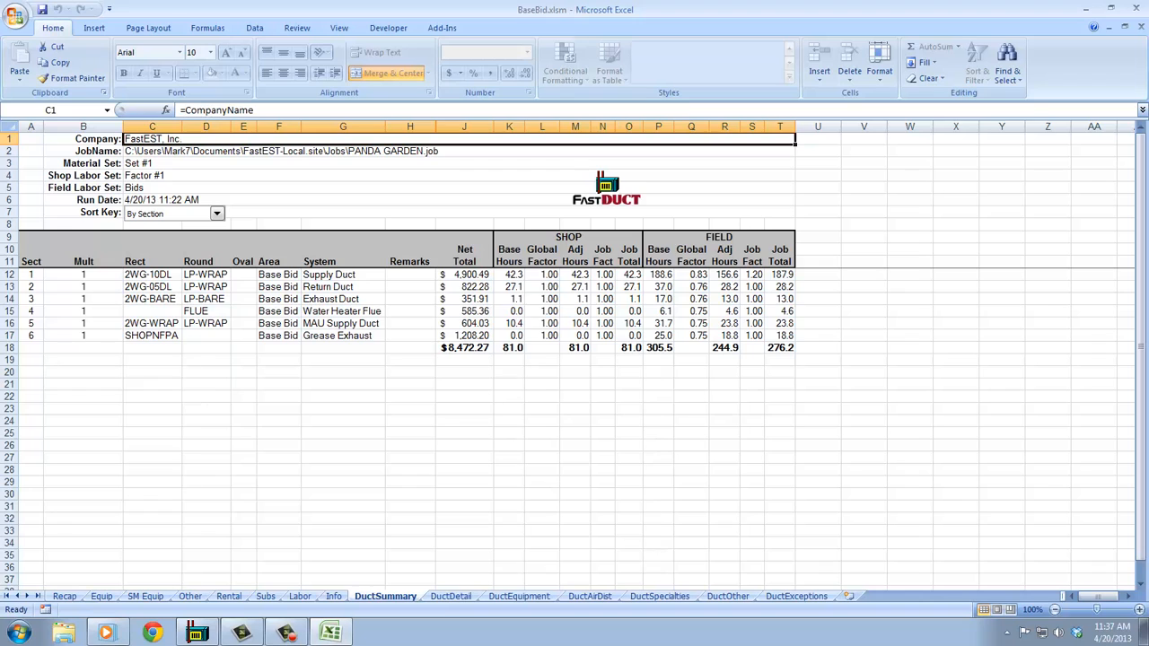
click(217, 214)
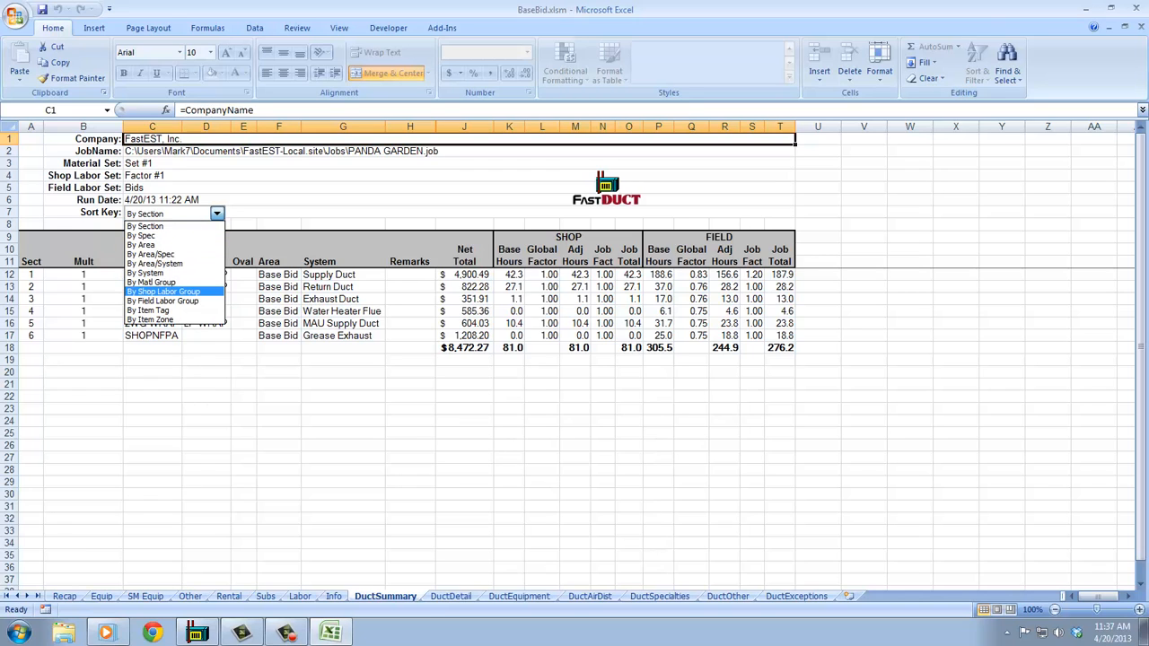
click(163, 301)
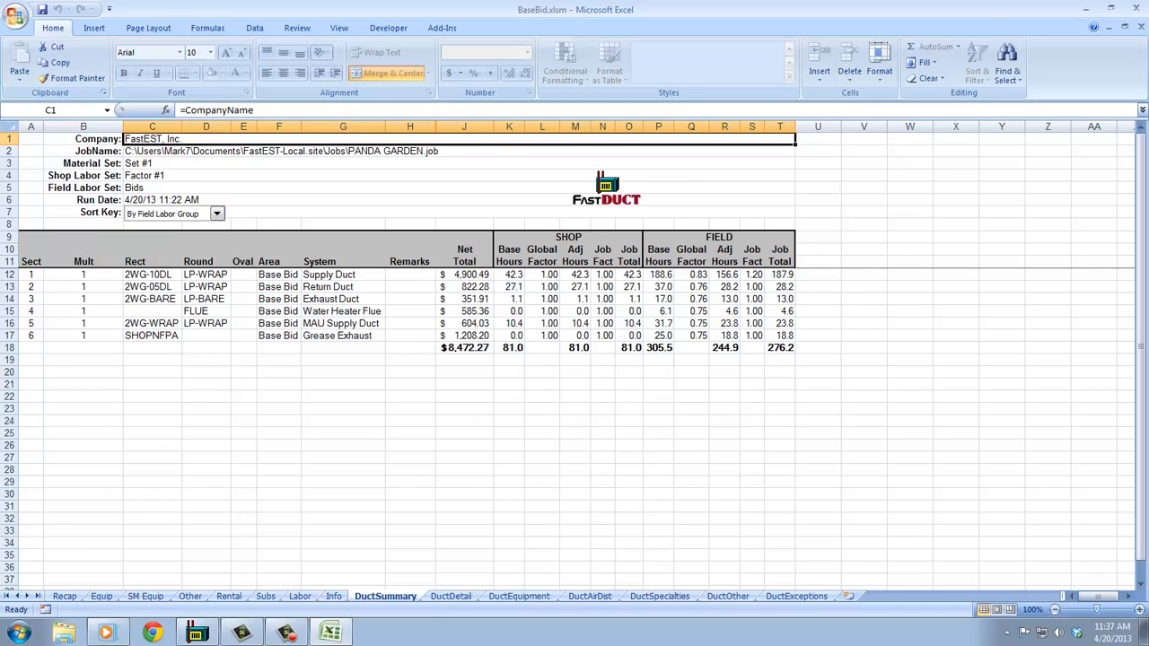
click(9, 360)
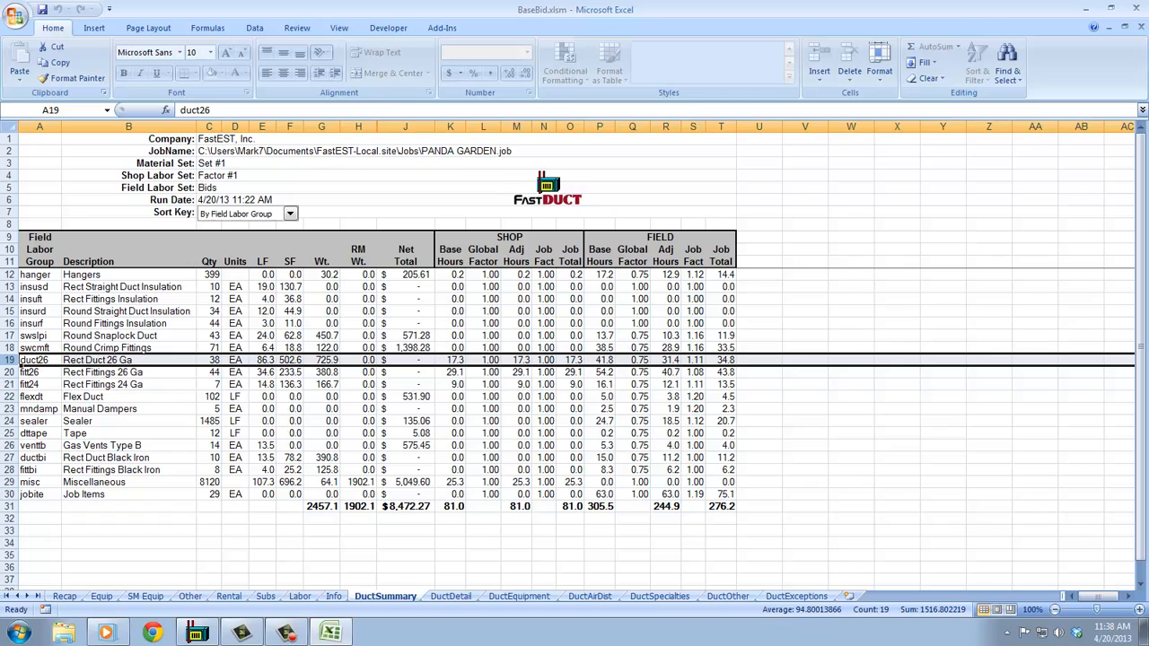
click(64, 596)
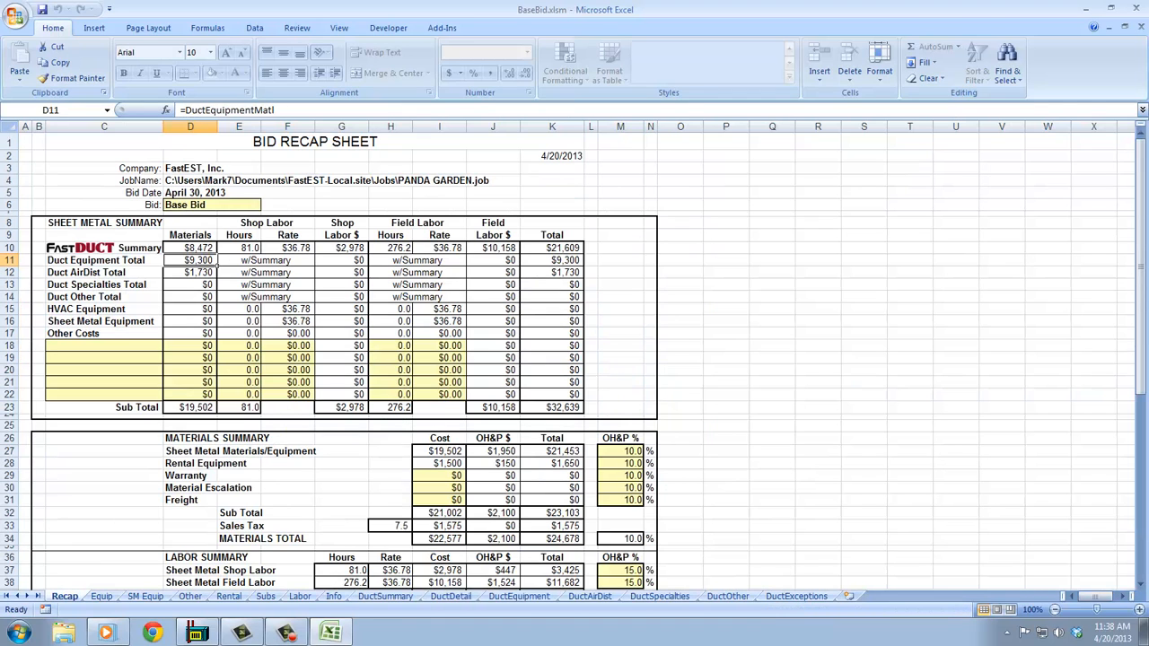